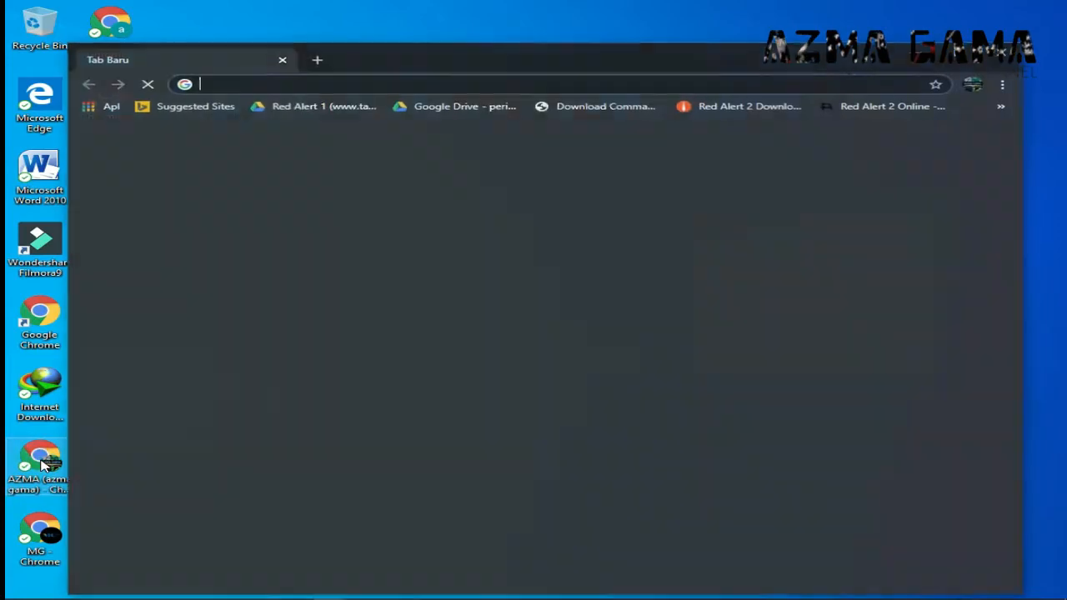
- Maximize Chrome and load the E-Learning MTsN 3 Blitar login page via its server IP address
click(969, 55)
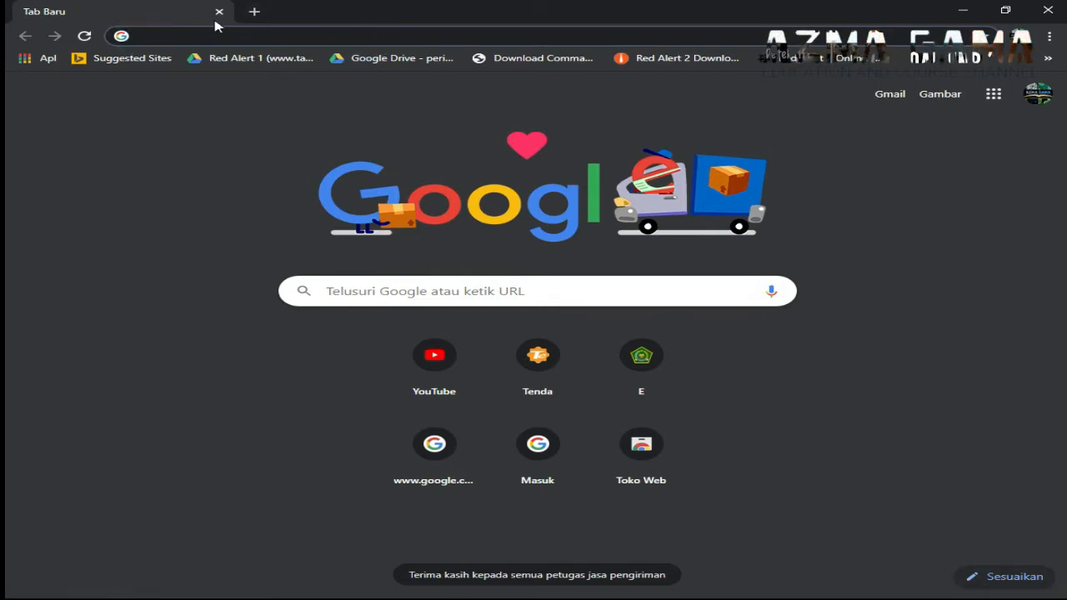
text(1)
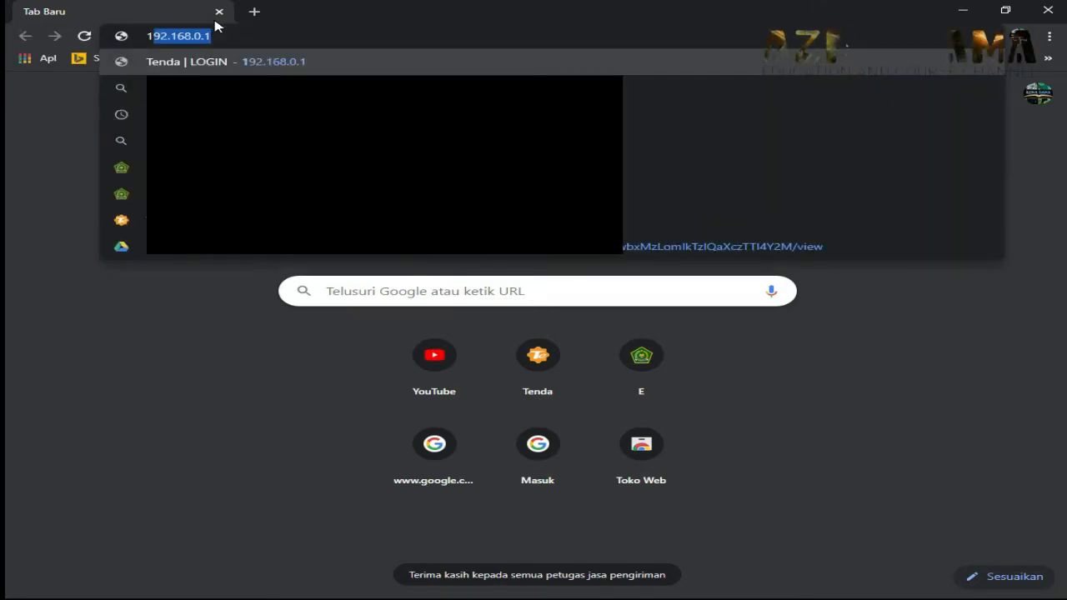
text(3)
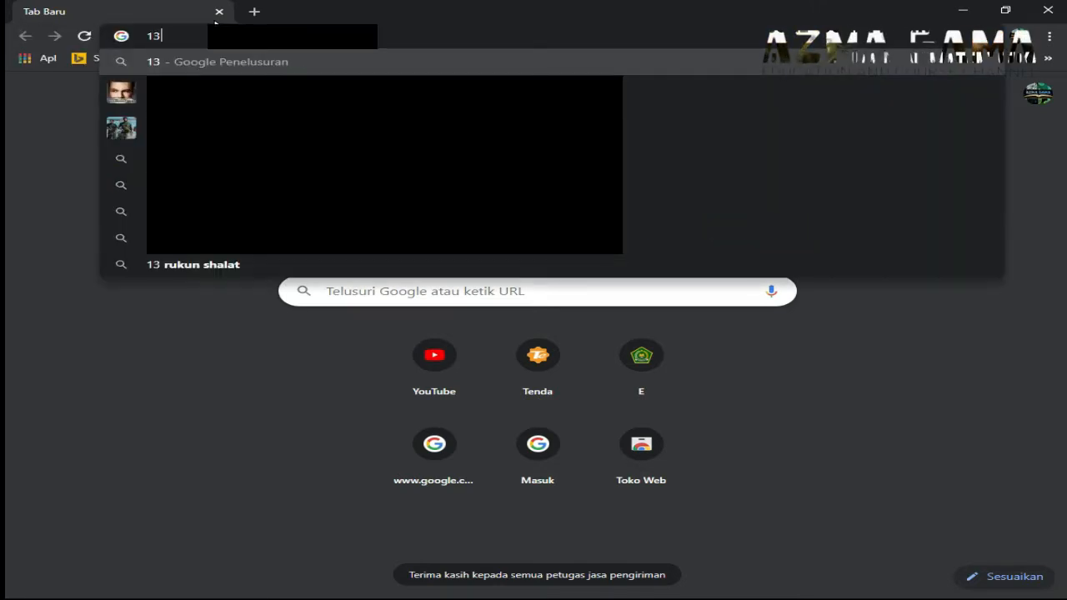
key(BackSpace)
text(03.)
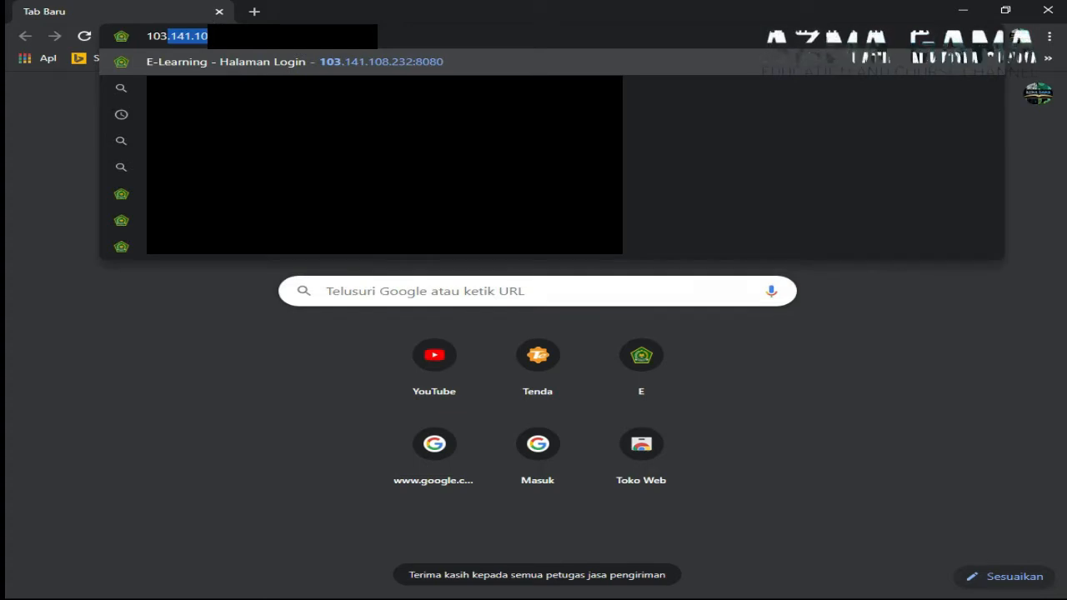
click(249, 34)
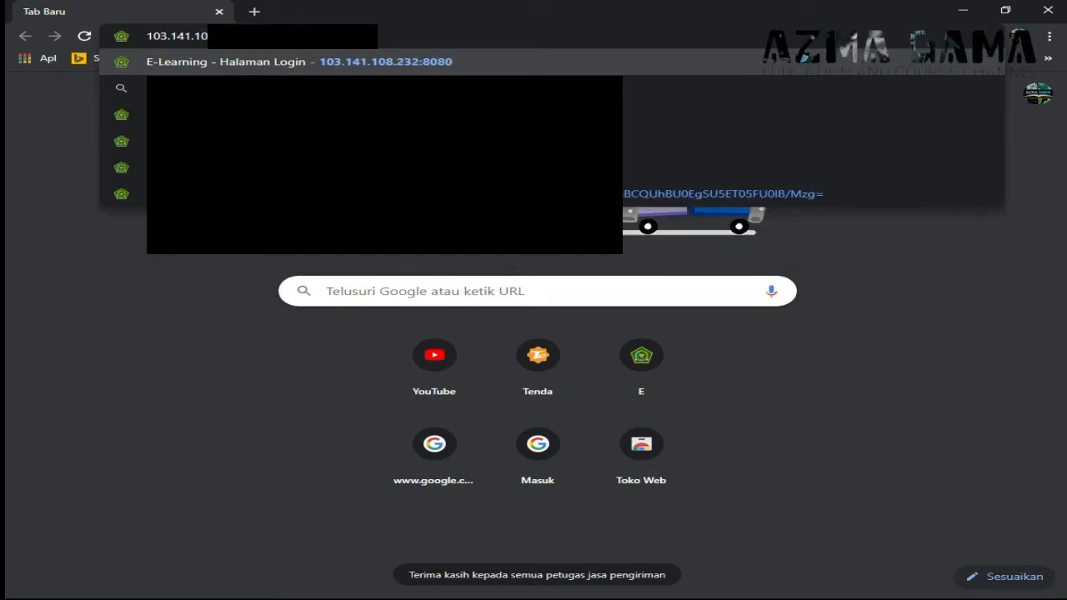
click(430, 68)
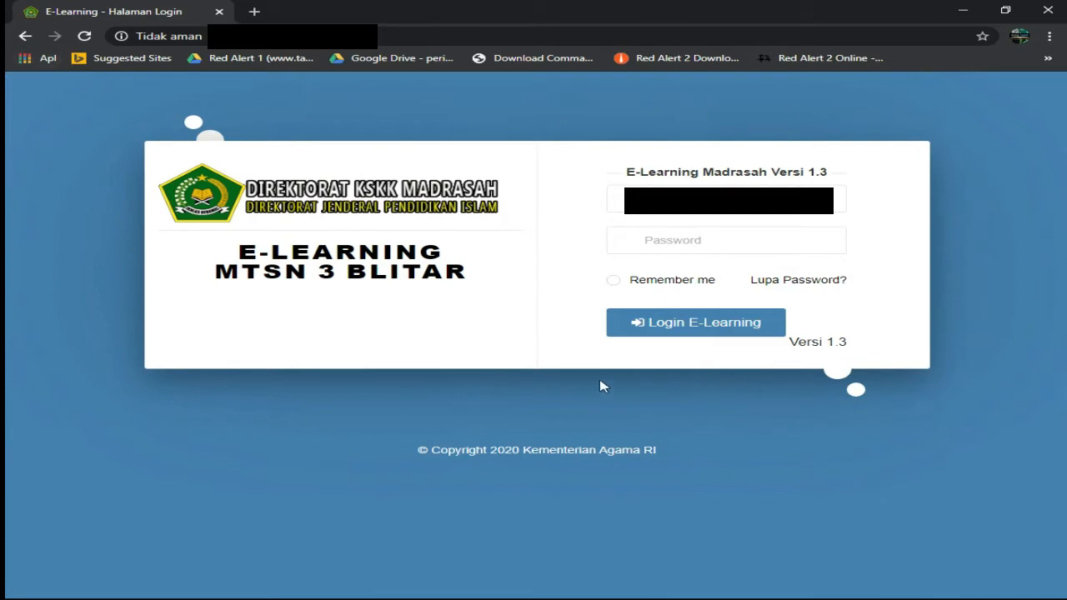
- Attempt login with the saved username and a typed password, which fails with 'Proses Authentication Gagal'
click(782, 201)
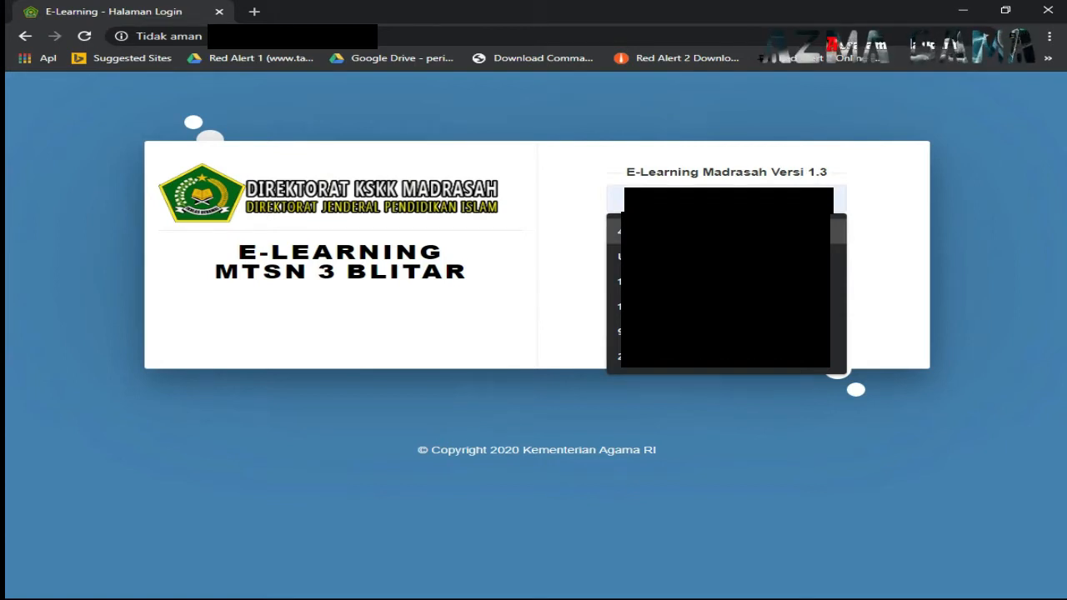
click(775, 232)
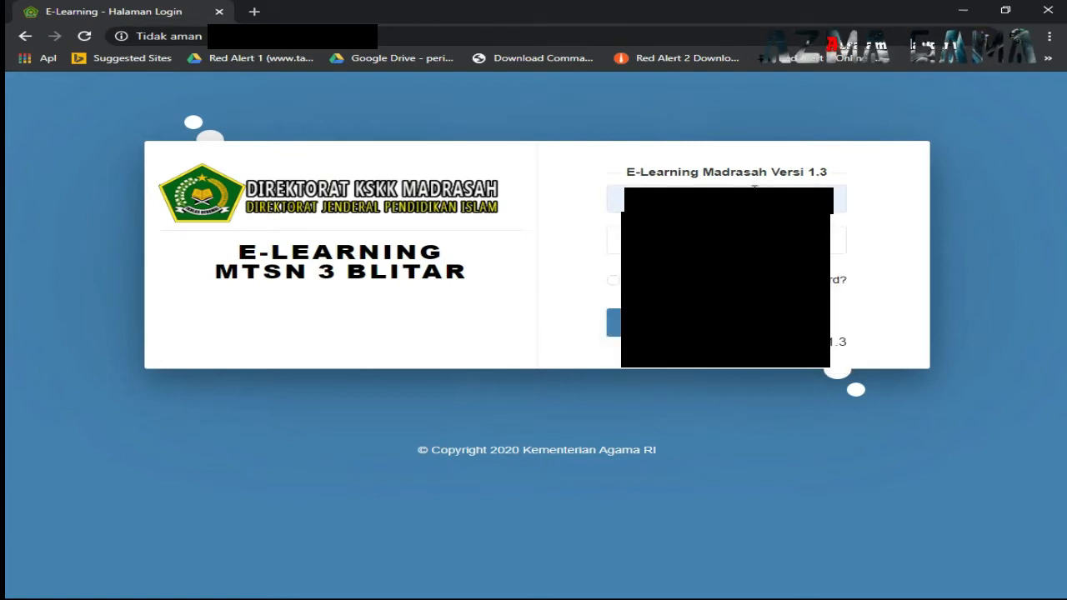
click(719, 240)
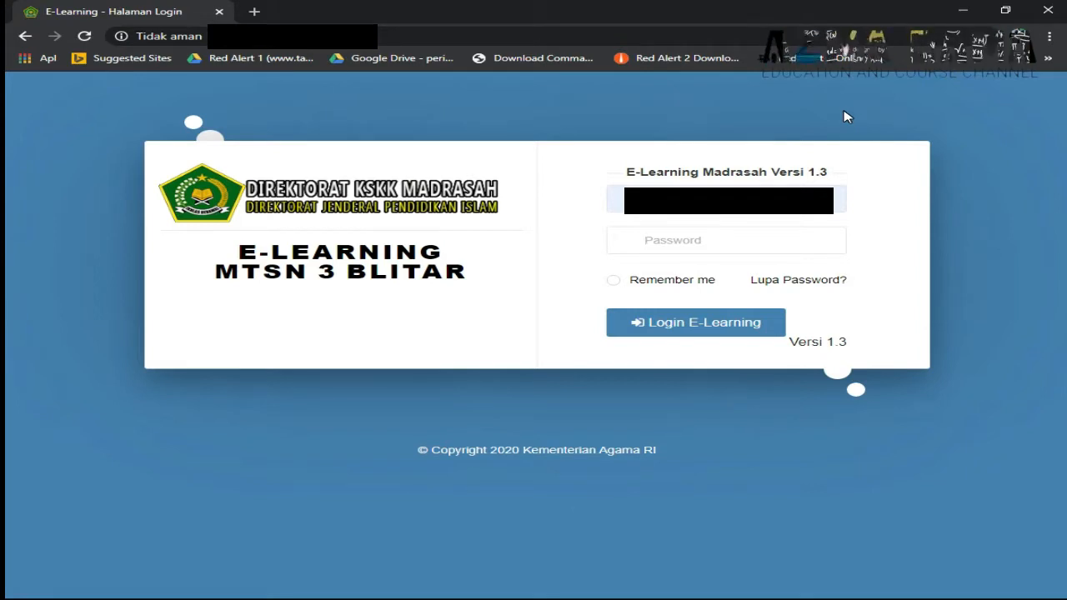
text(a)
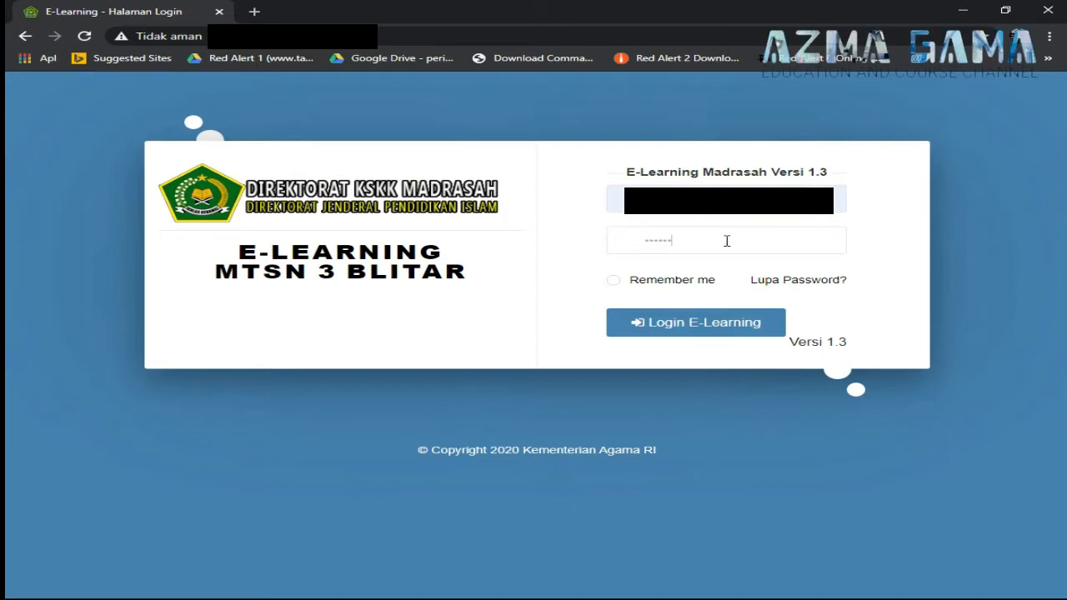
click(718, 329)
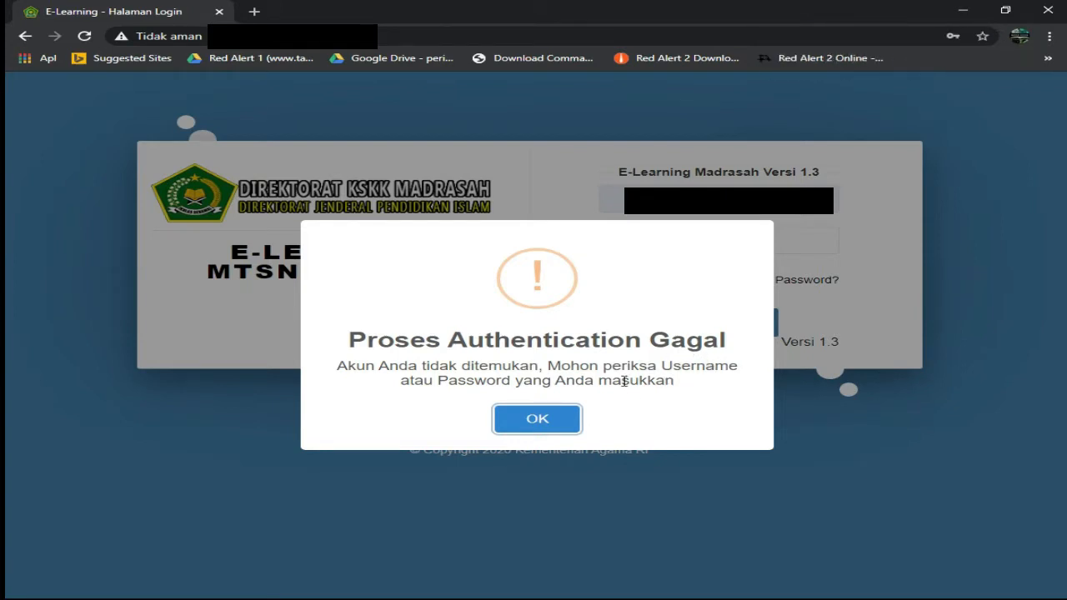
- Dismiss the failed-login warning, re-enter the correct password, and log in to the teacher dashboard
click(569, 424)
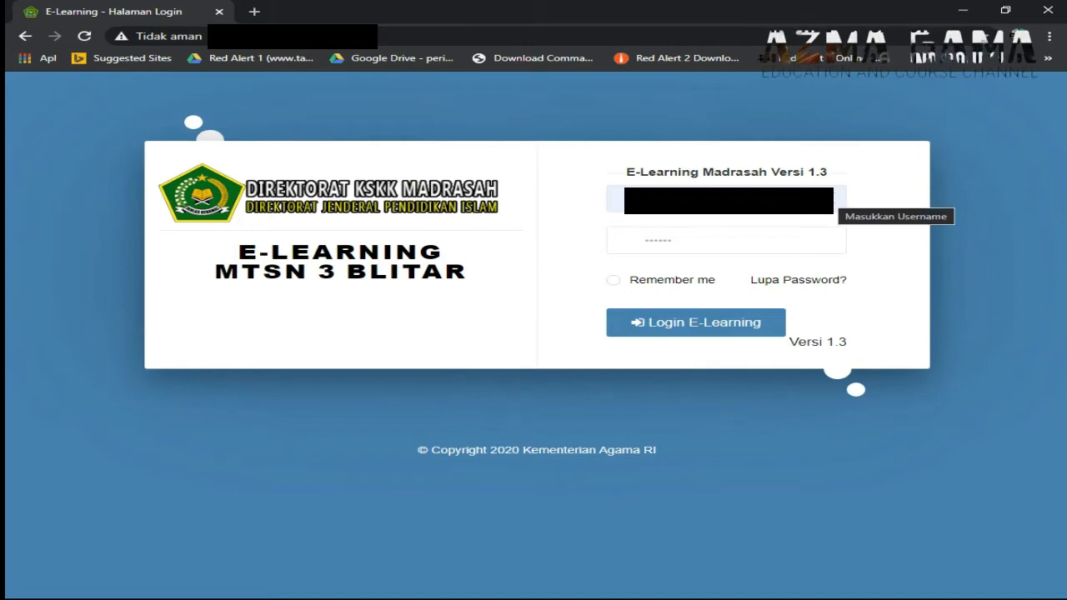
click(791, 237)
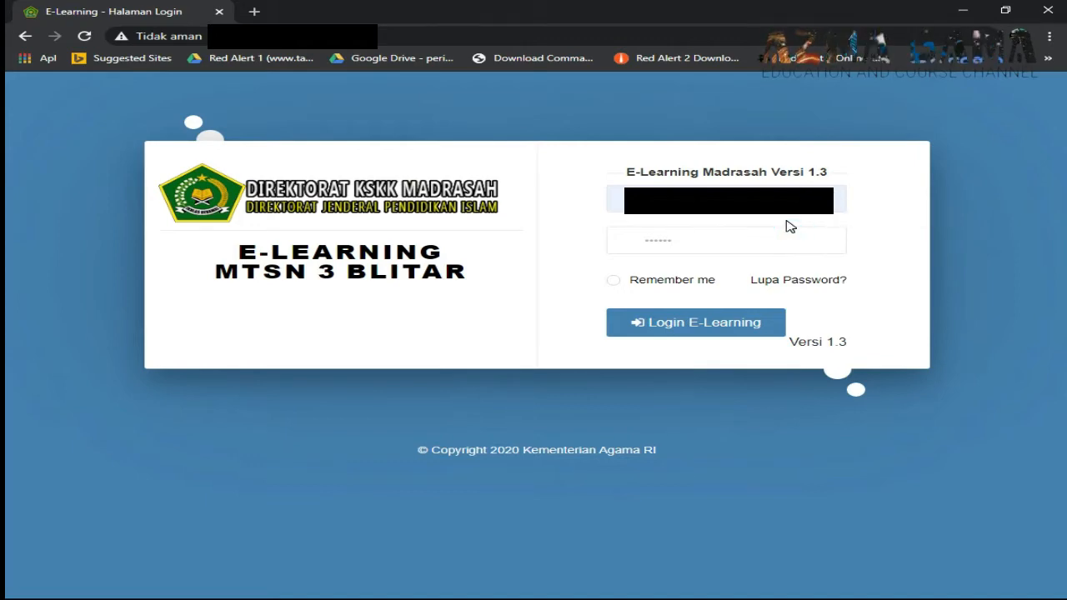
key(BackSpace)
key(BackSpace)
key(BackSpace)
key(BackSpace)
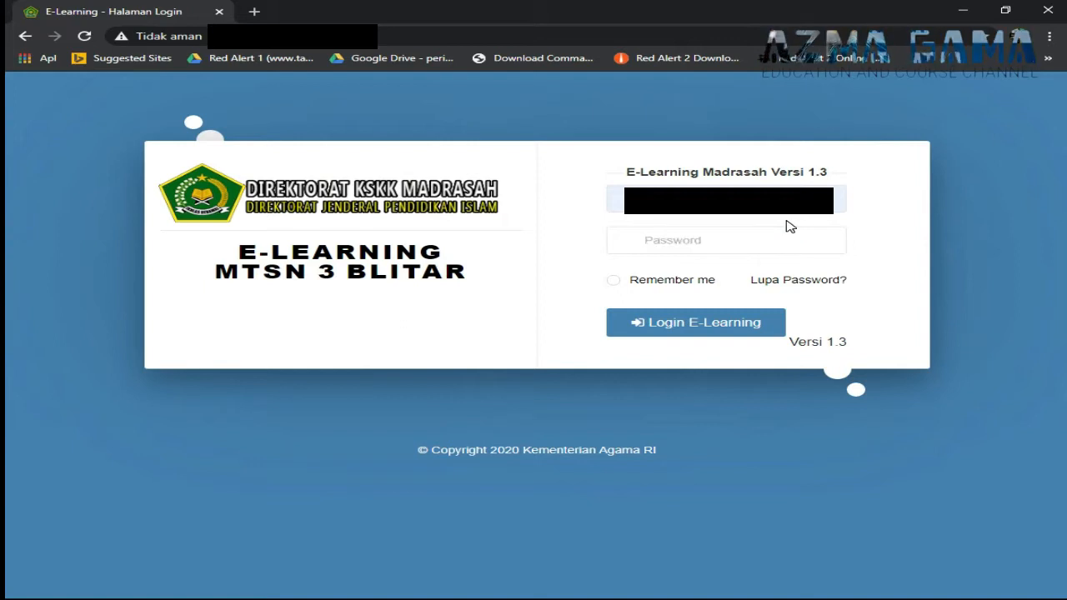
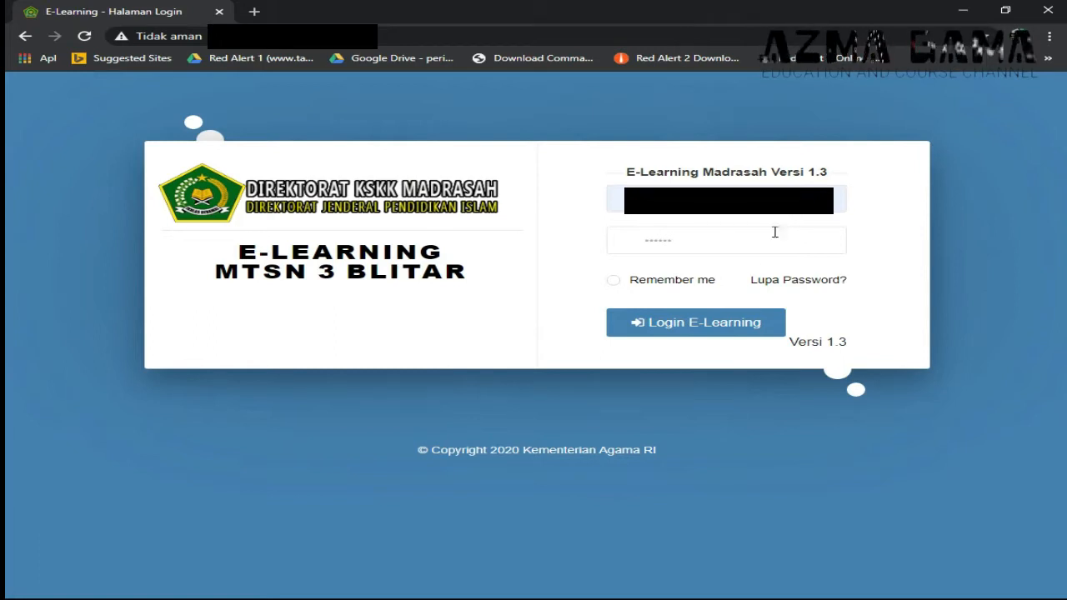
click(716, 328)
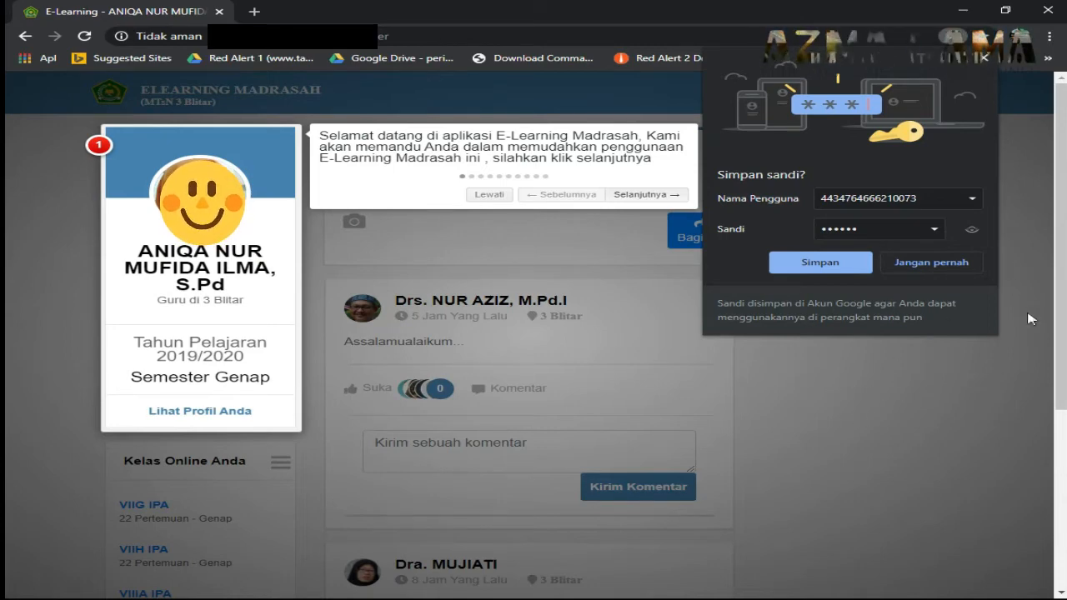
- Decline saving the password, skip the welcome tour, and open the teacher's own profile page
click(967, 291)
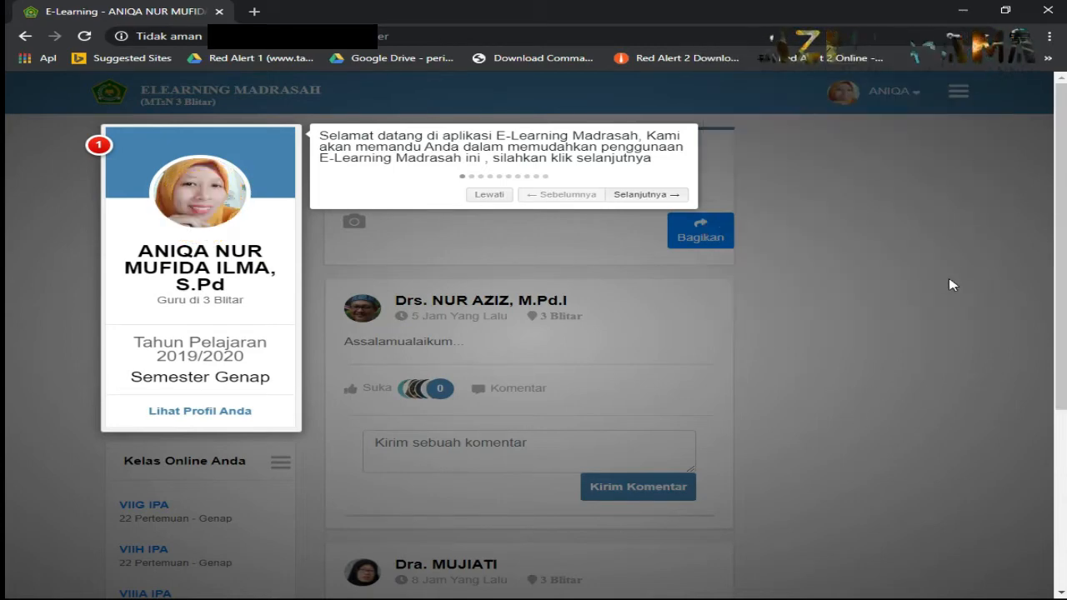
click(839, 342)
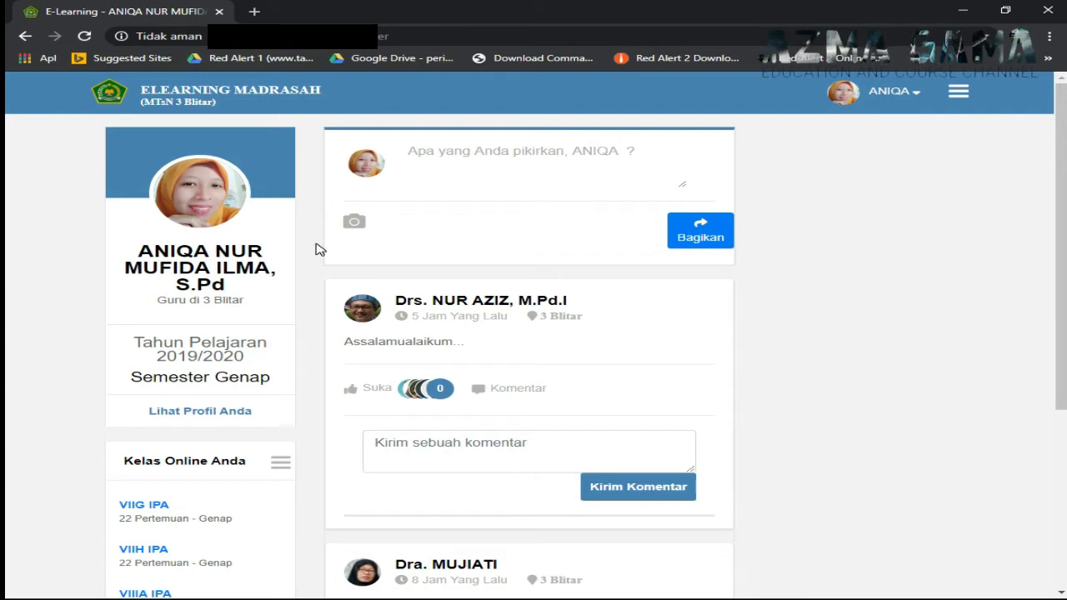
scroll(317, 250, down, 1)
scroll(315, 251, down, 1)
scroll(307, 250, up, 2)
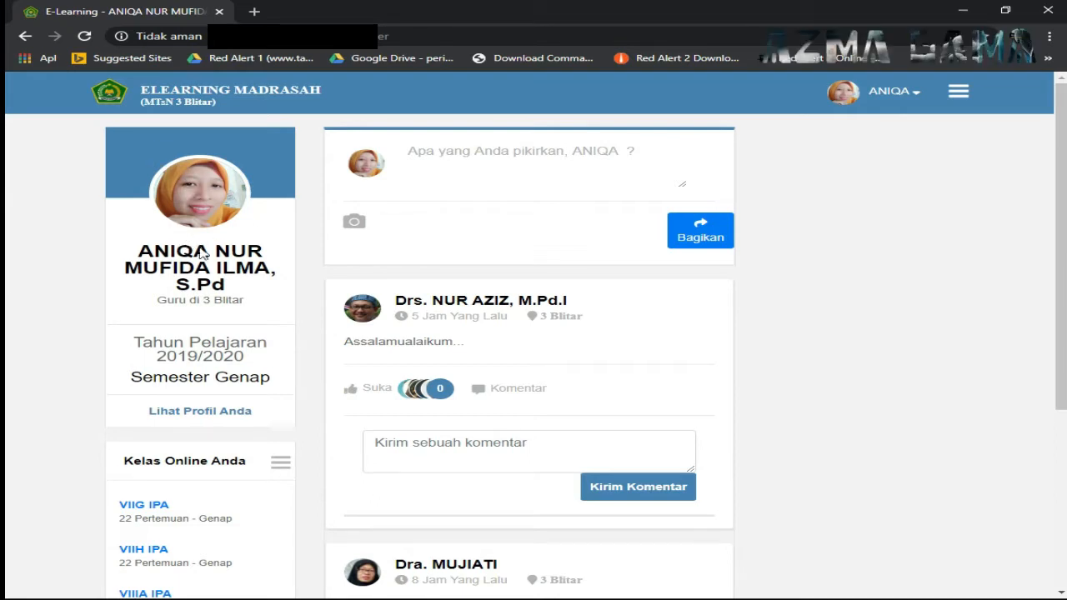
click(198, 417)
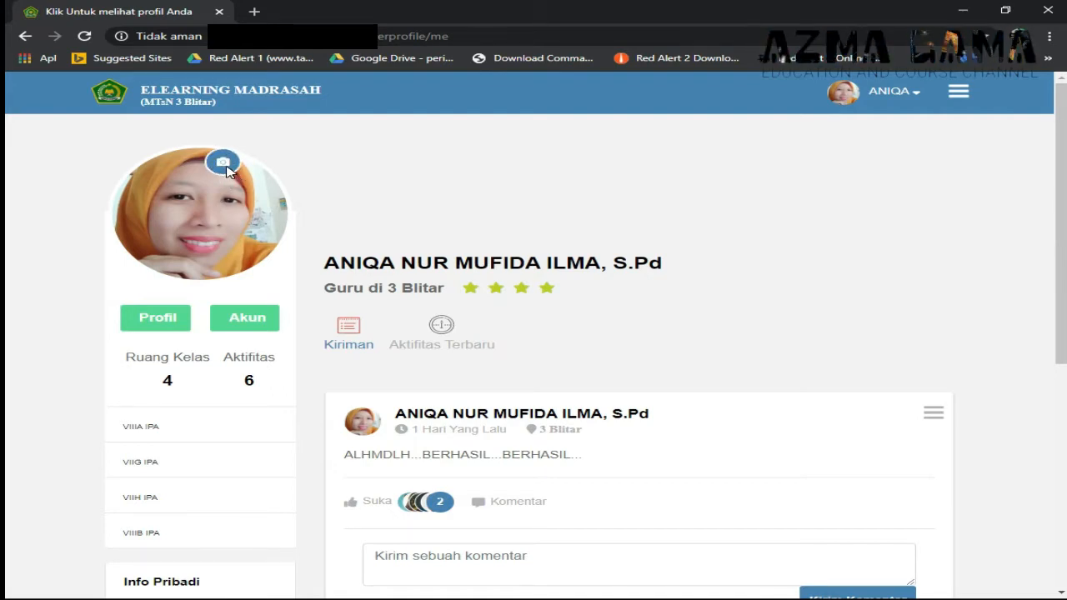
click(225, 165)
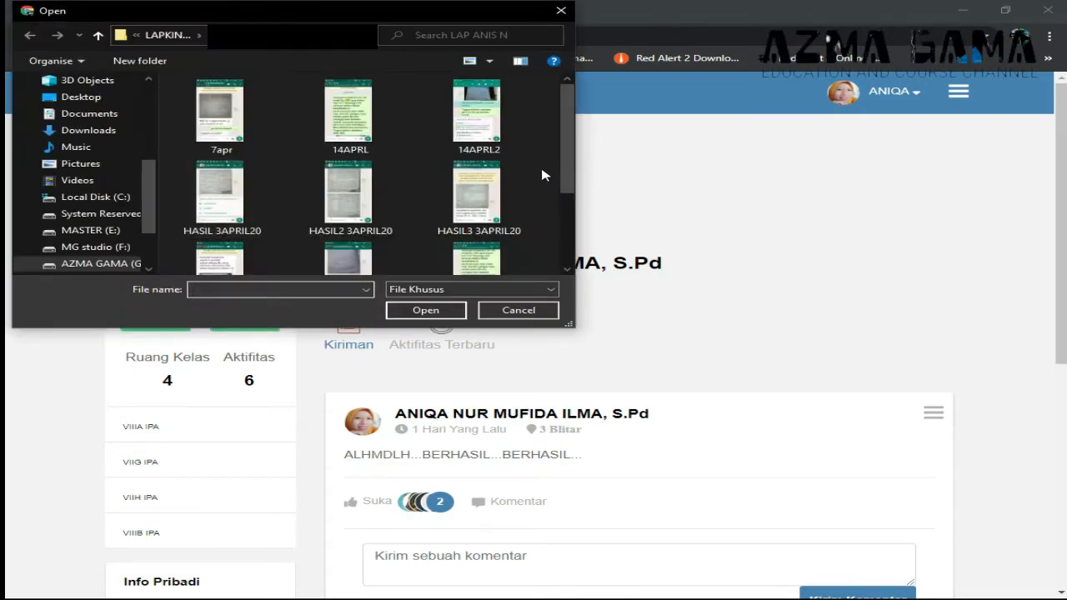
scroll(545, 175, down, 3)
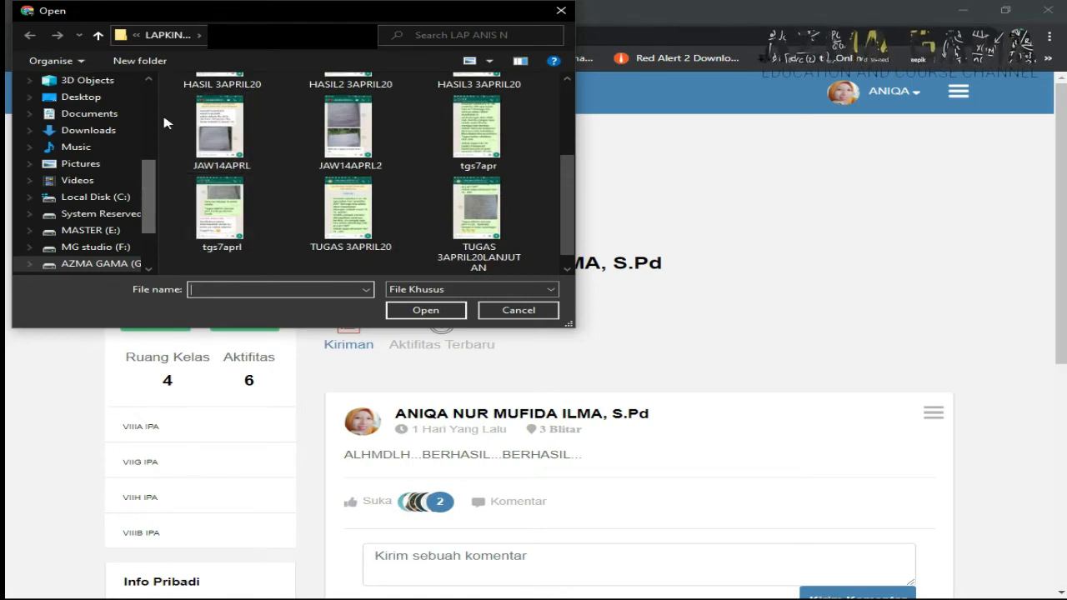
click(98, 35)
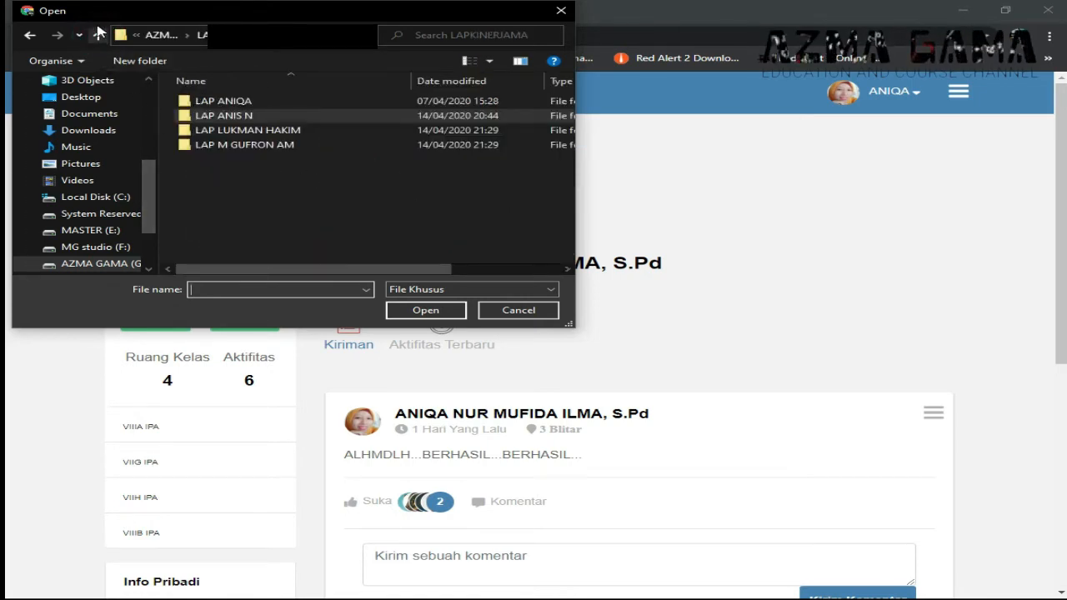
click(99, 35)
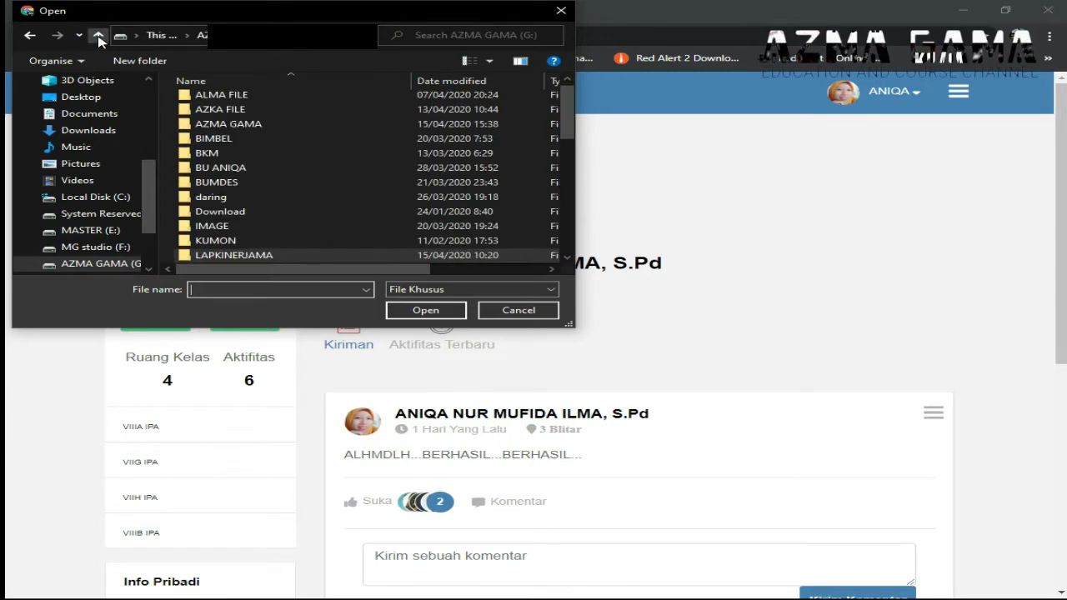
click(545, 311)
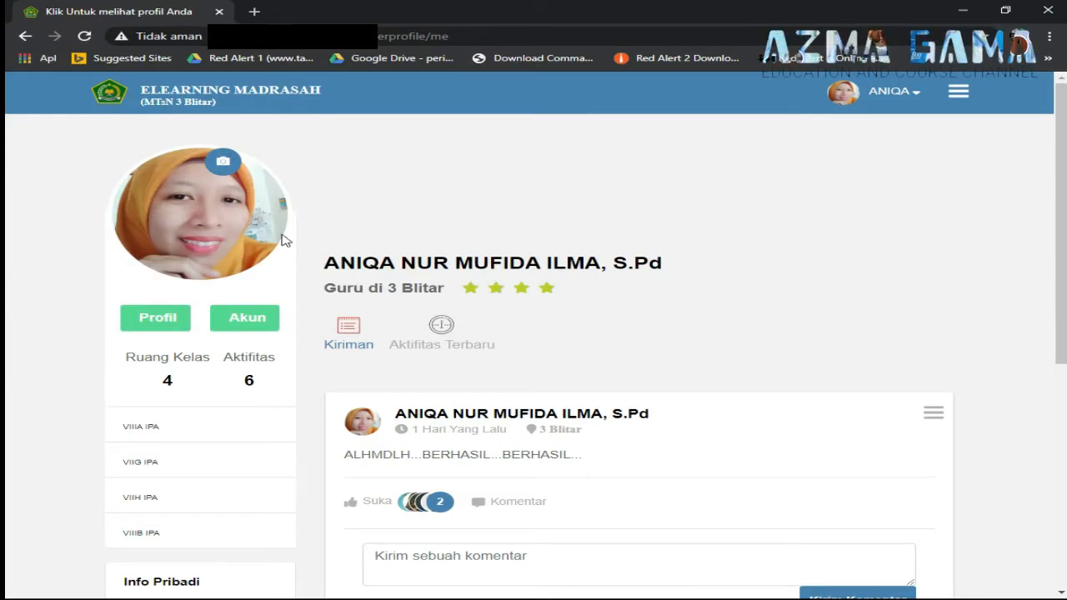
scroll(279, 271, down, 5)
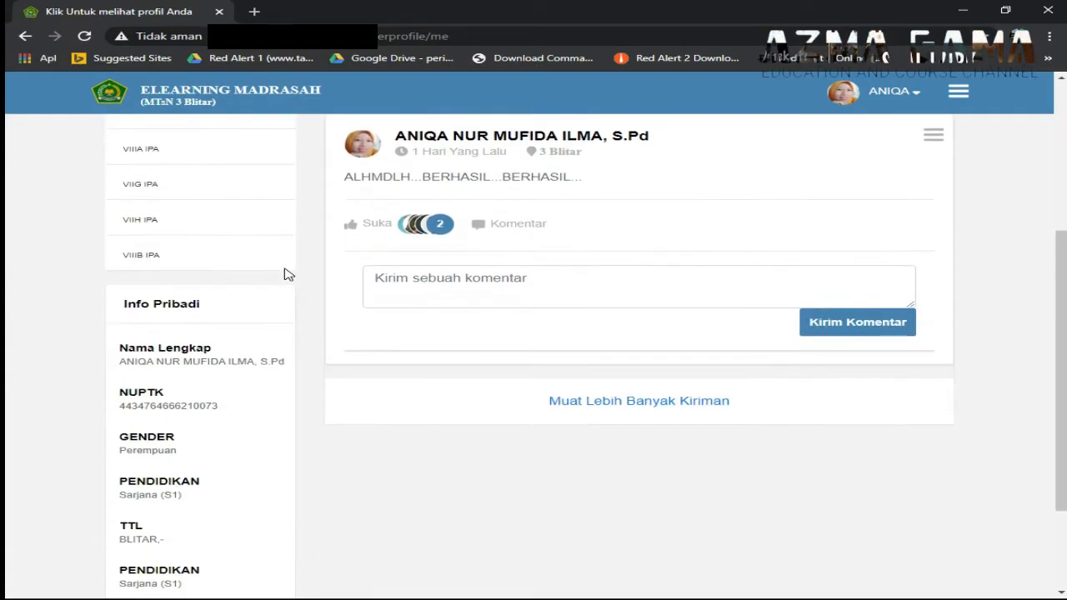
scroll(300, 269, up, 4)
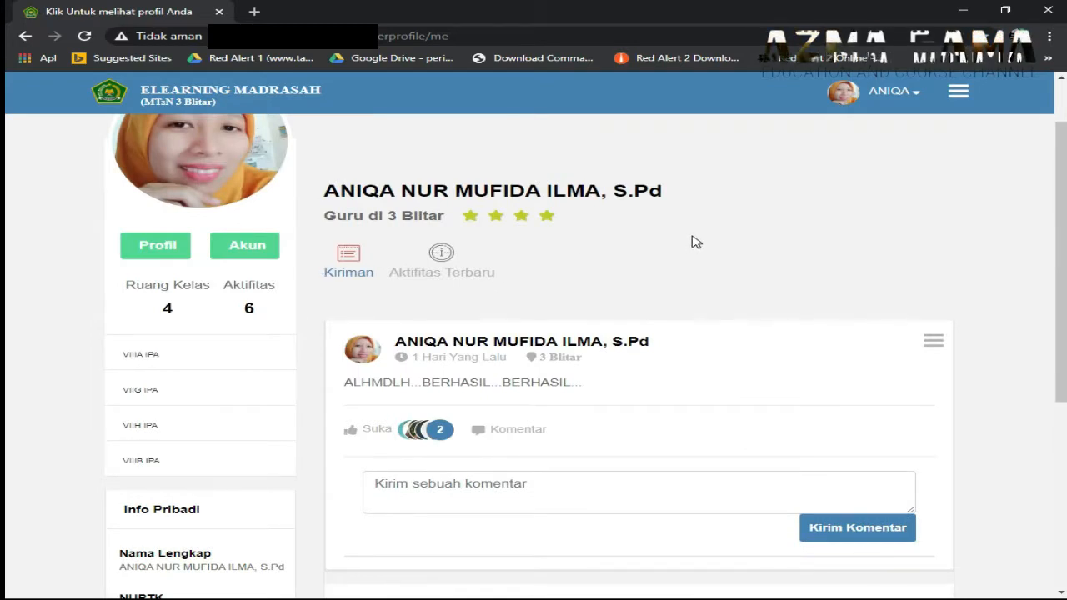
scroll(693, 241, up, 1)
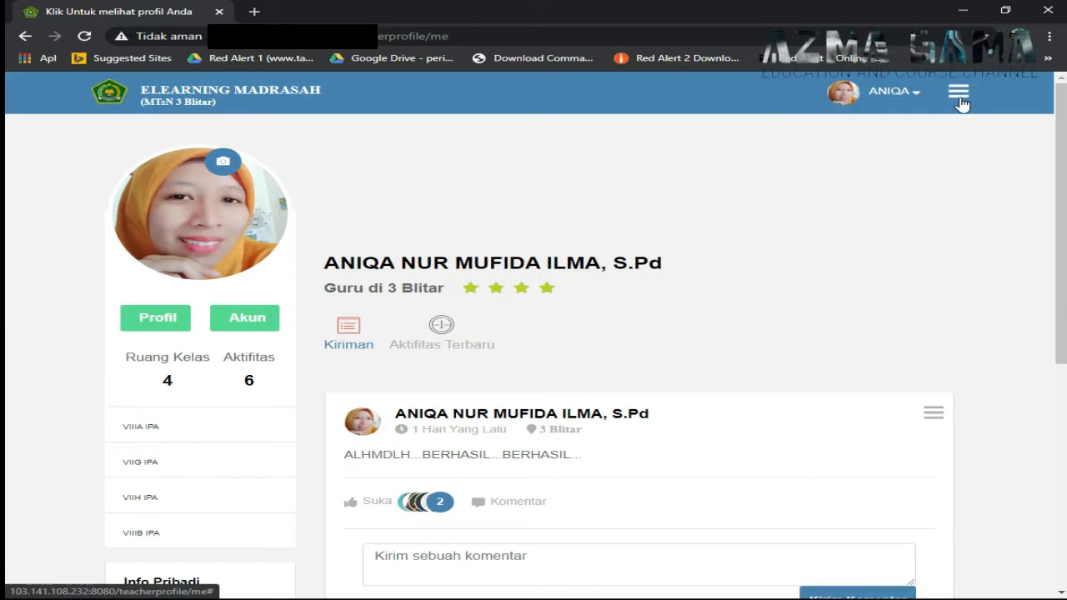
- Open the Buat Kelas Baru form through the menu's Kelas Online > Buat Kelas Online option
click(959, 99)
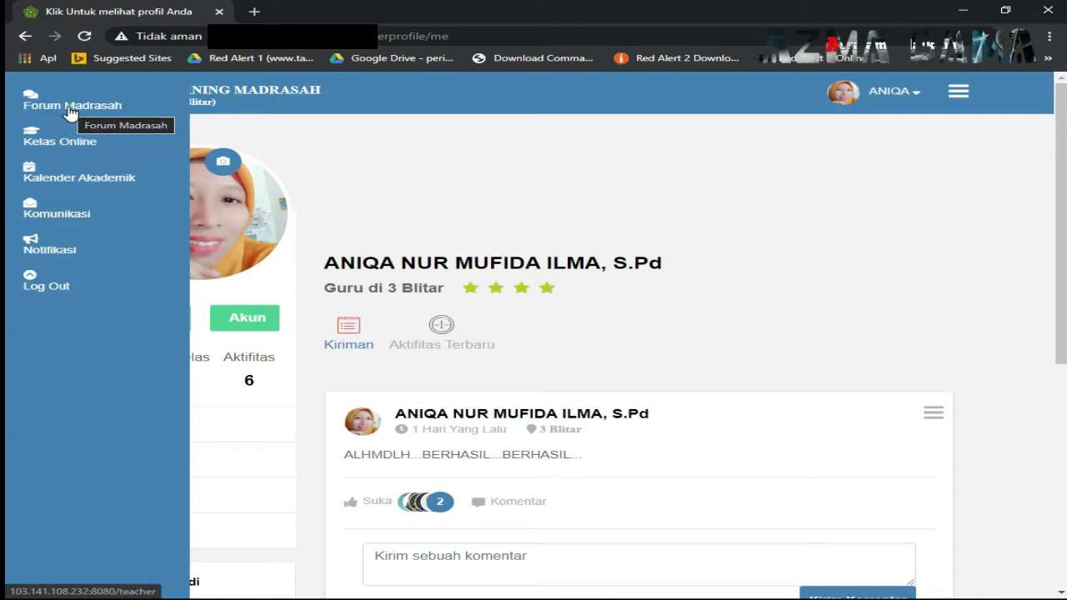
click(66, 148)
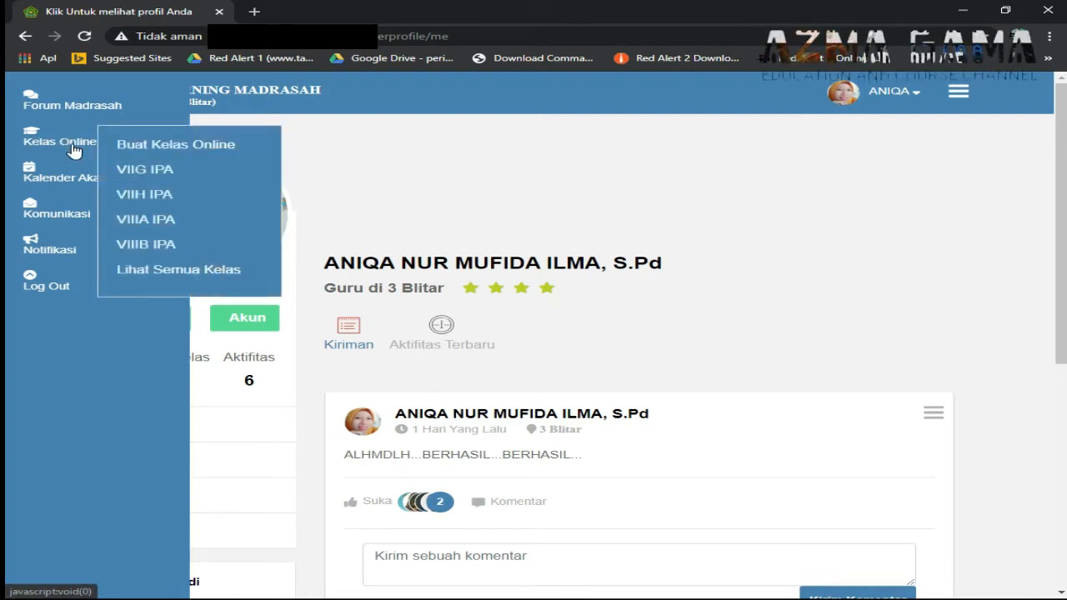
click(48, 135)
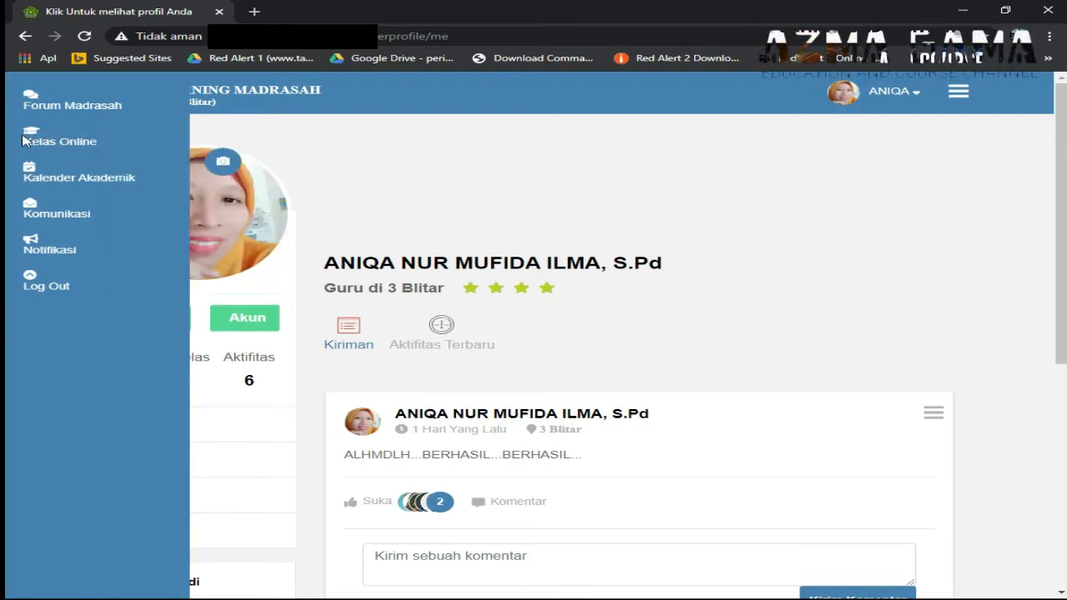
click(57, 150)
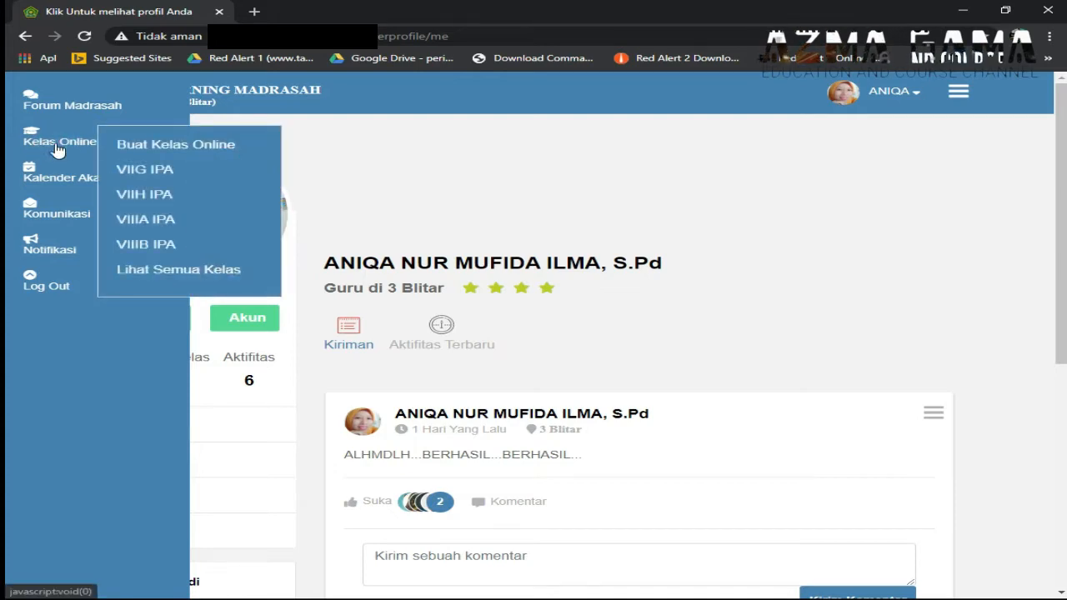
click(53, 150)
click(57, 148)
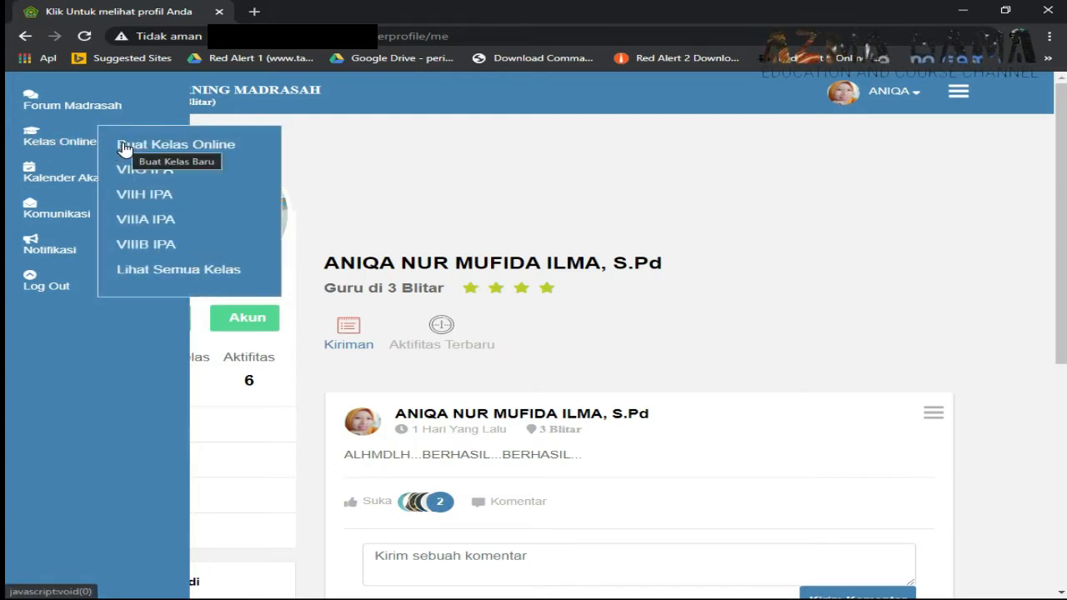
click(124, 148)
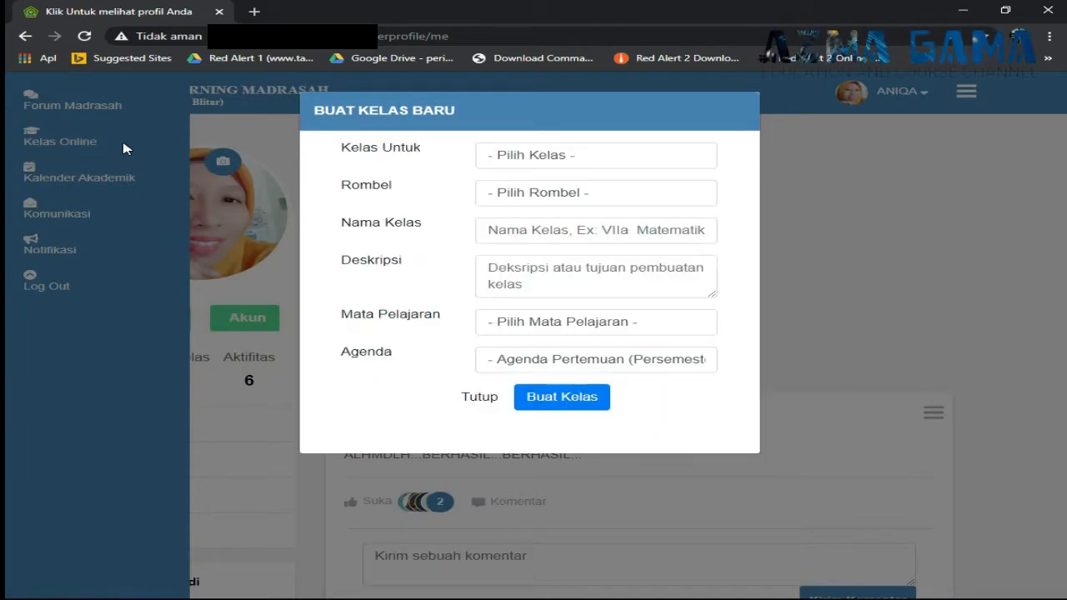
- Set Kelas Untuk to Kelas VII and Rombel to VII I
click(528, 157)
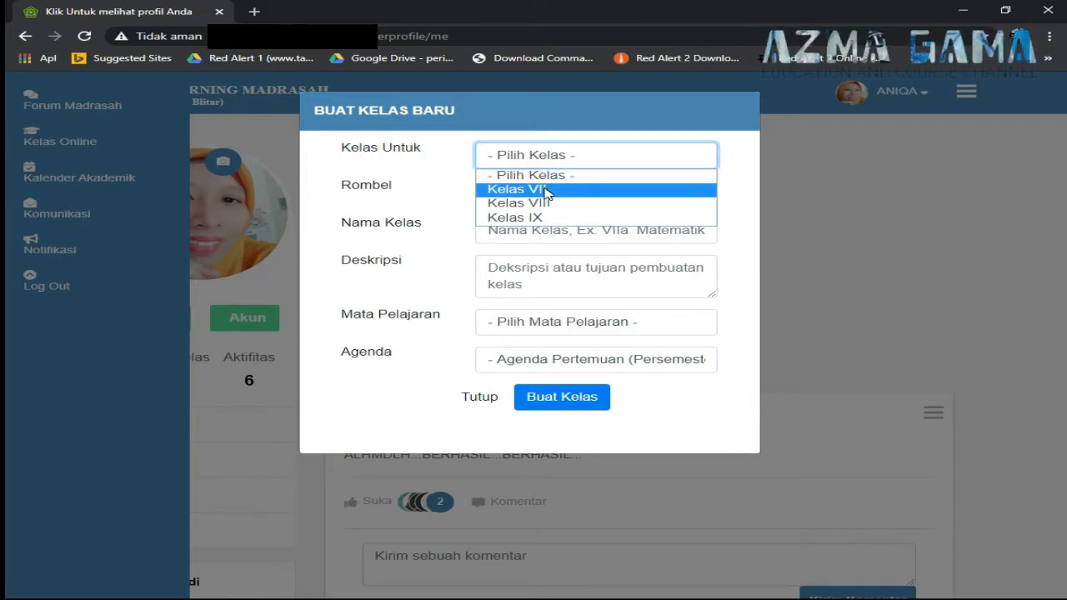
click(547, 190)
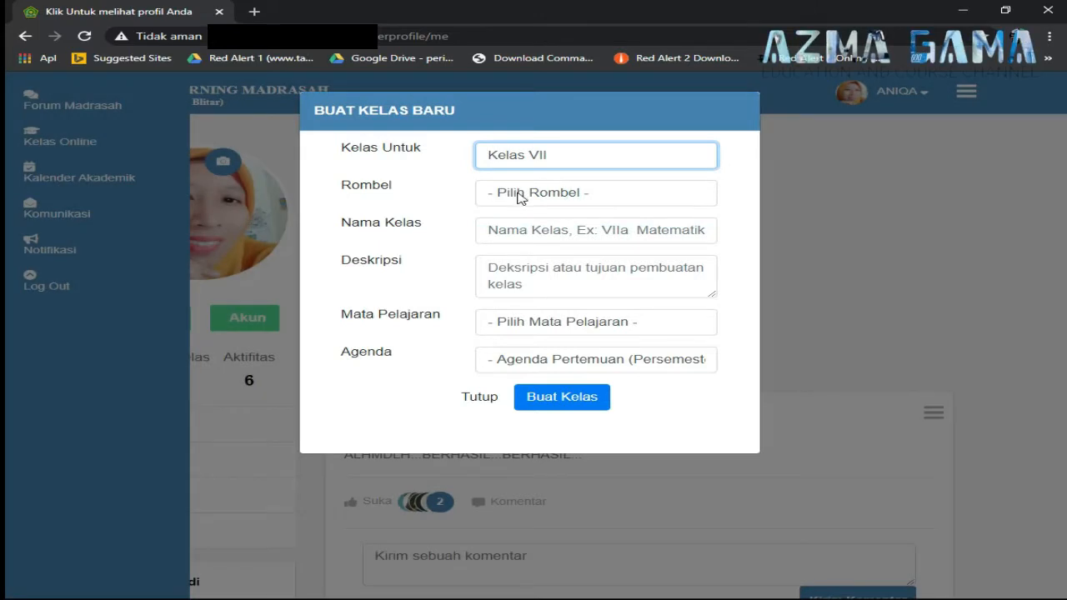
click(518, 197)
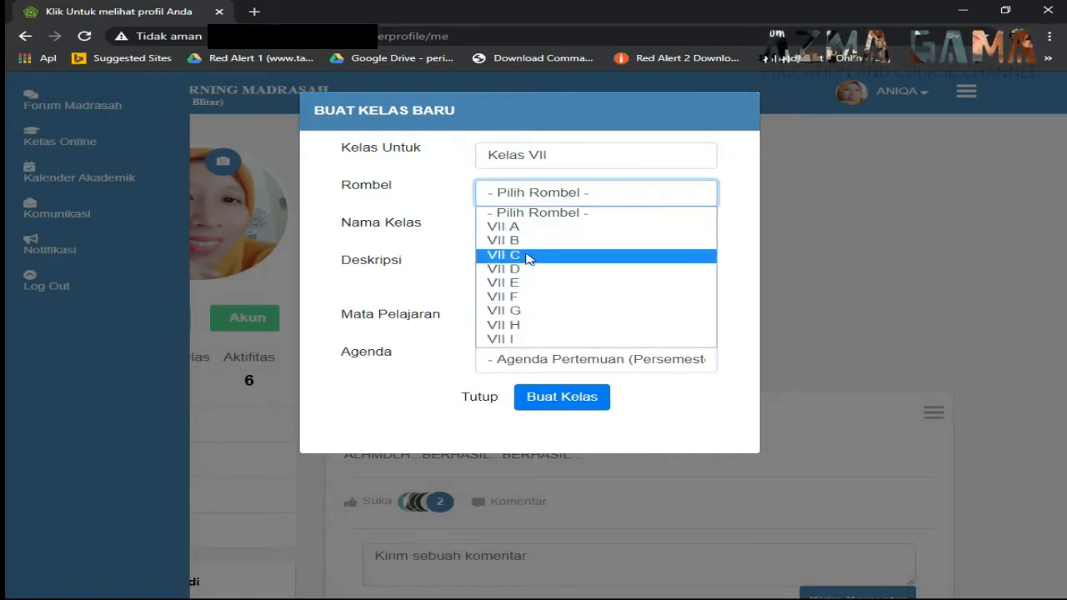
click(534, 343)
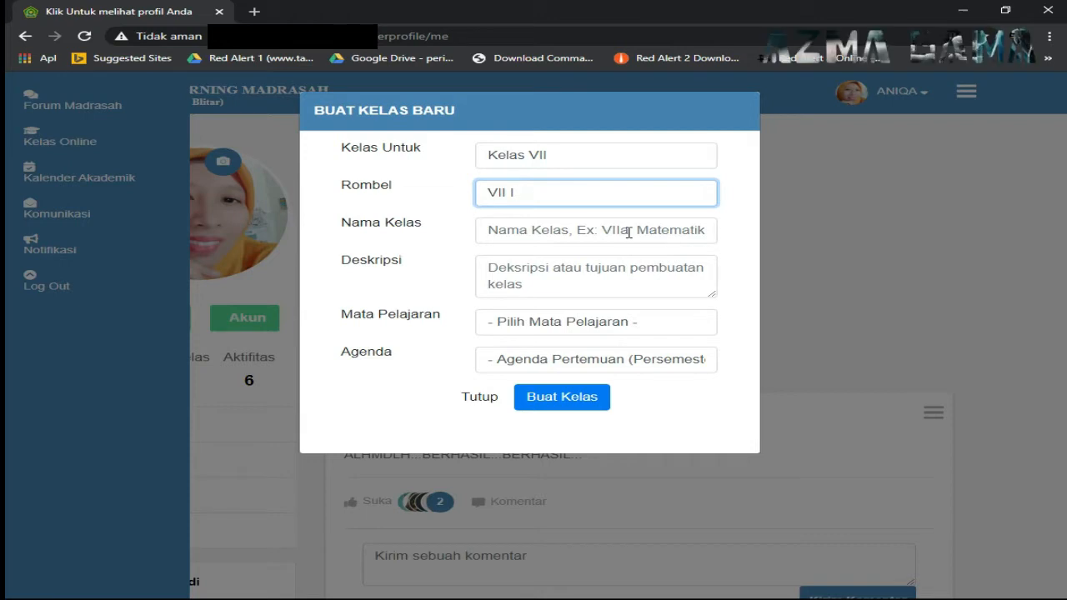
- Name the class 'VII I IPA' with a description starting 'Untuk memudahkan dalam pembelajaran onlin'
click(628, 233)
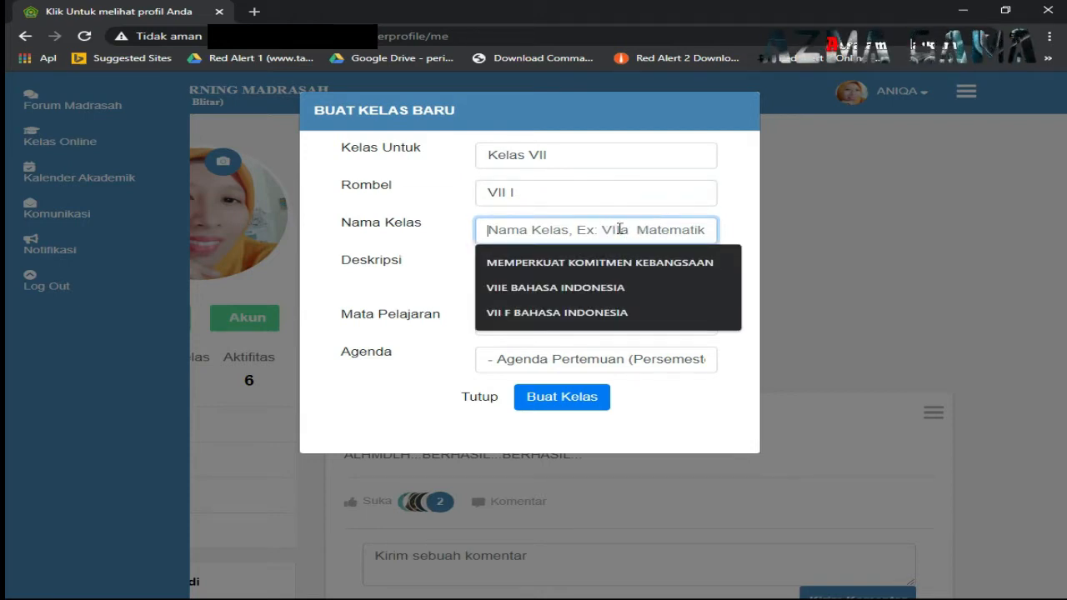
text(V)
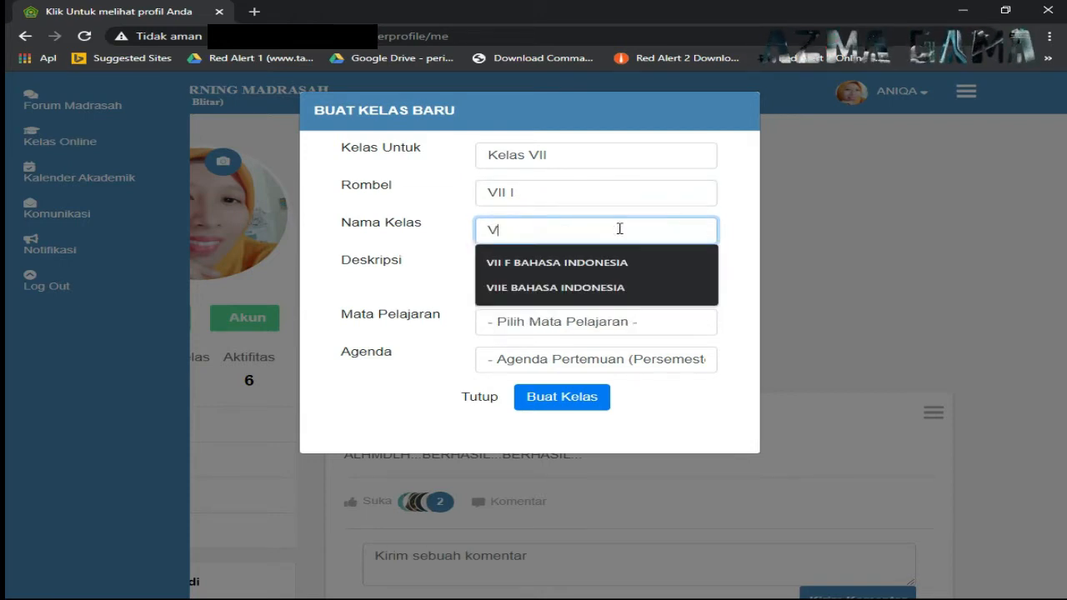
text(II I)
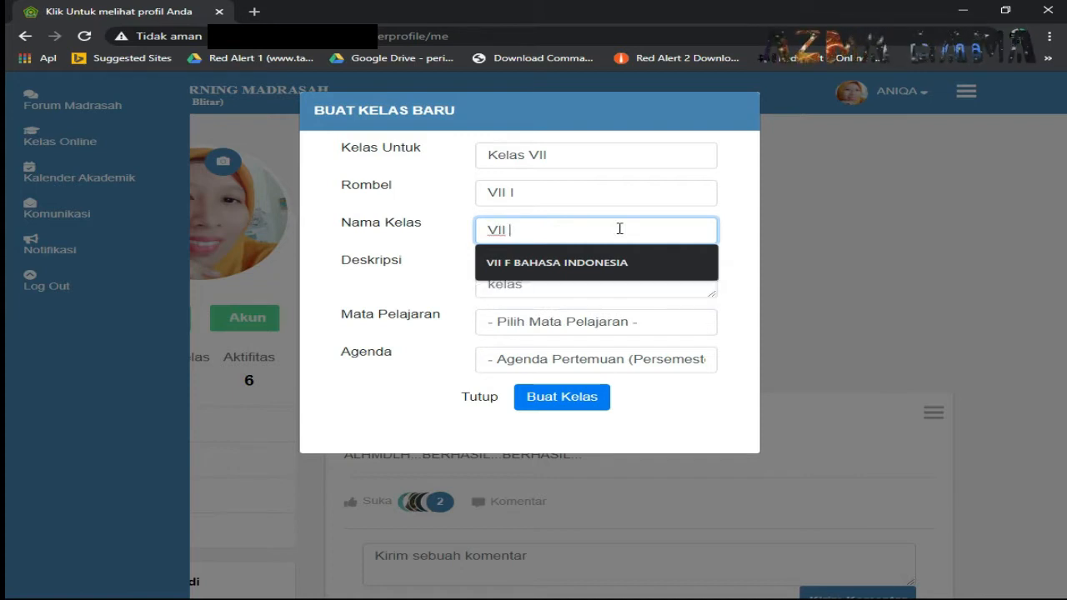
text( IPA)
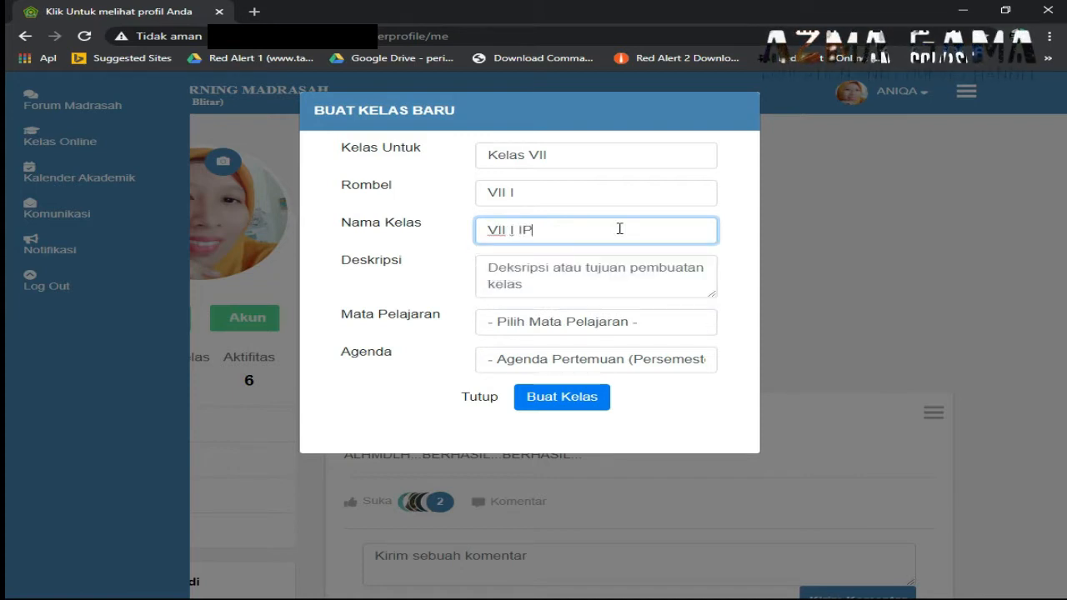
click(594, 274)
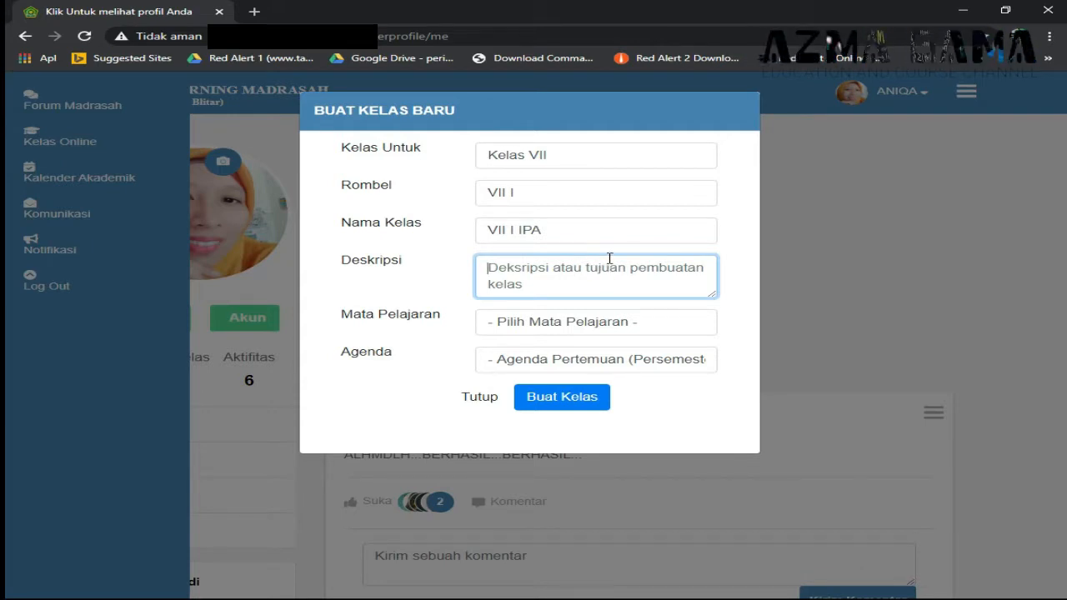
text(Untuk)
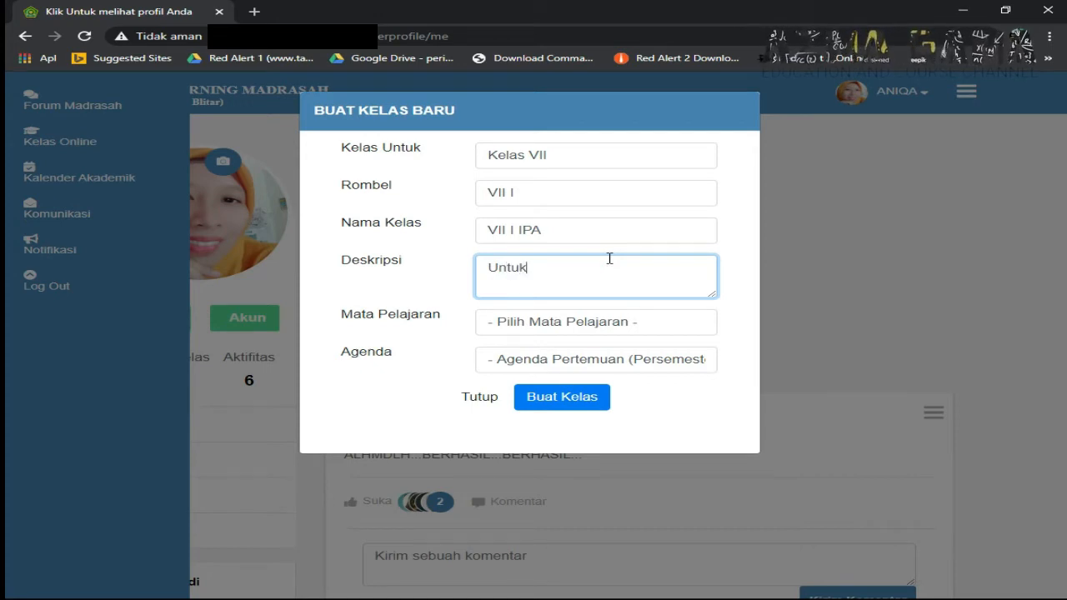
text( me)
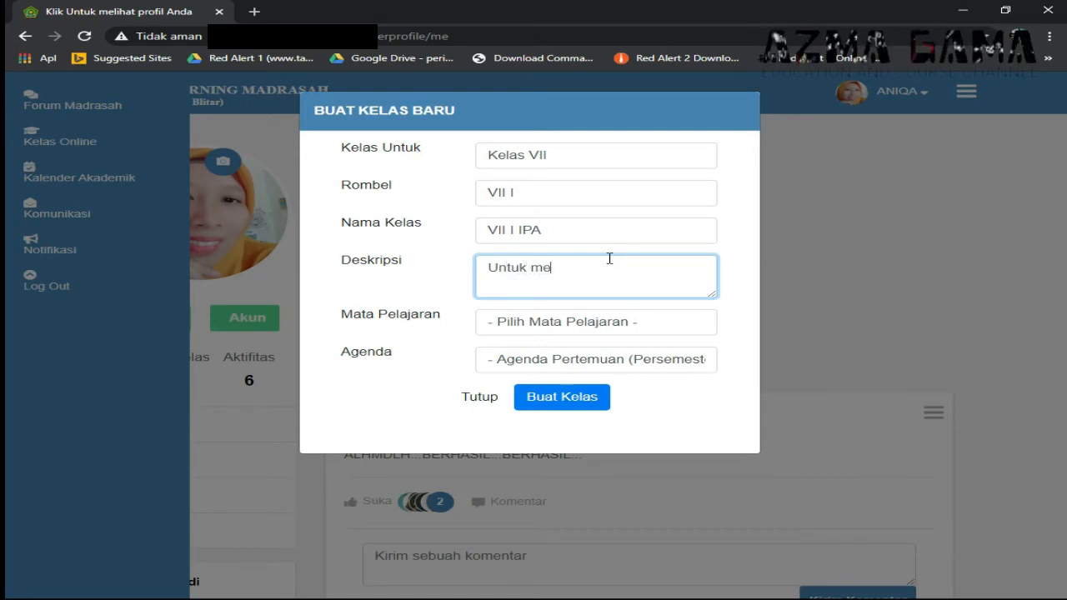
text(mudahkan dal)
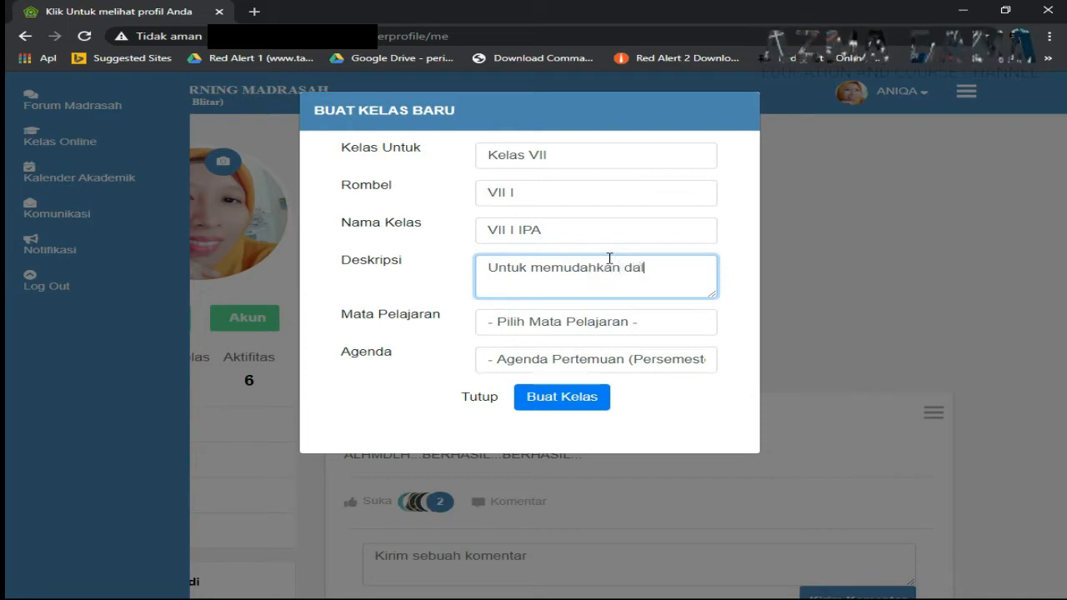
text(am pe)
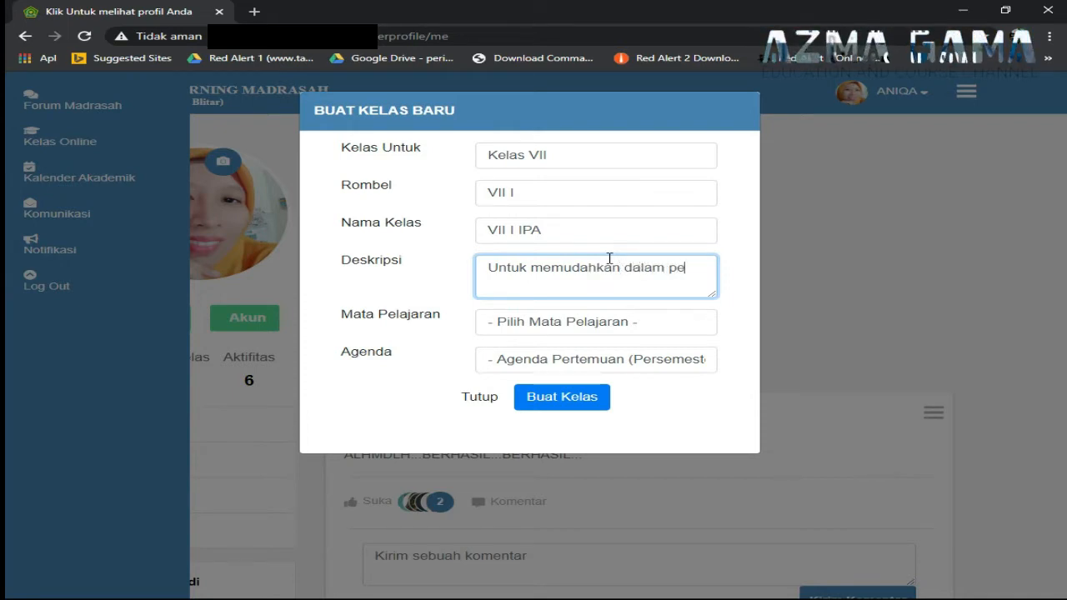
text(mbelajaran)
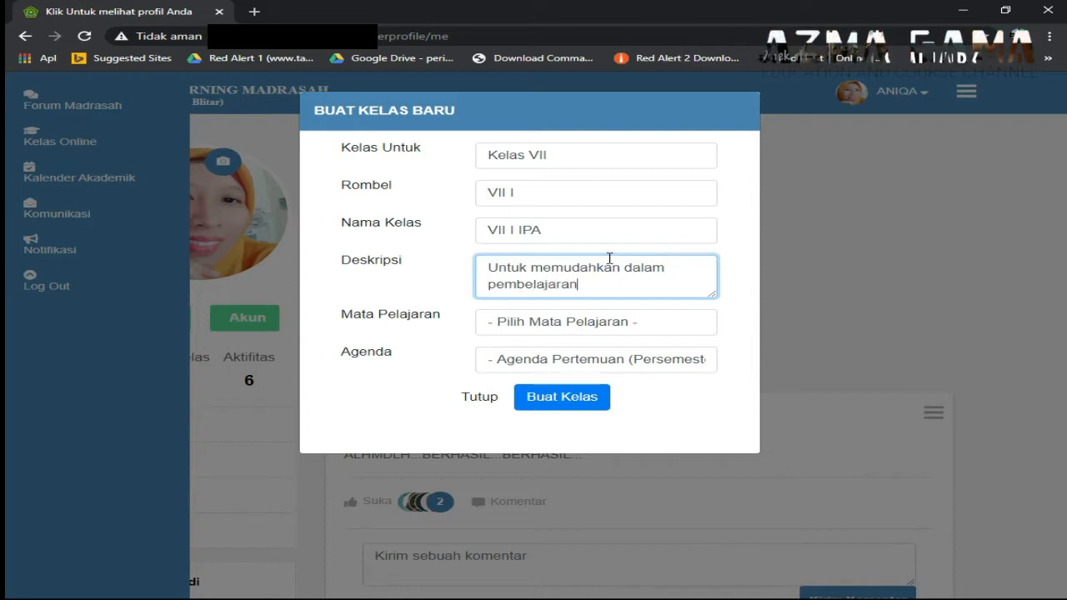
text( onl)
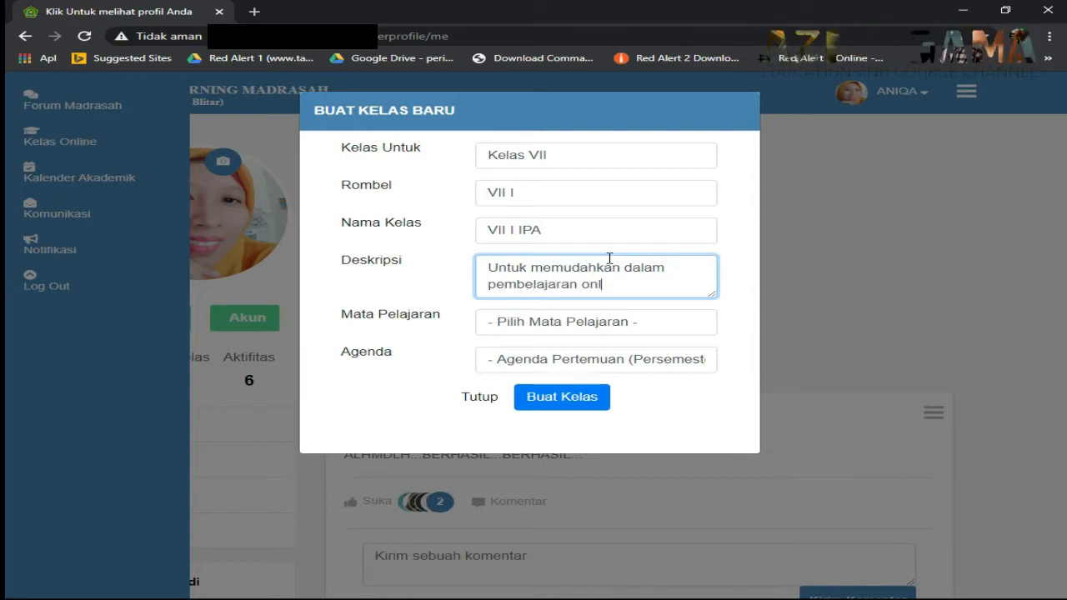
text(ine)
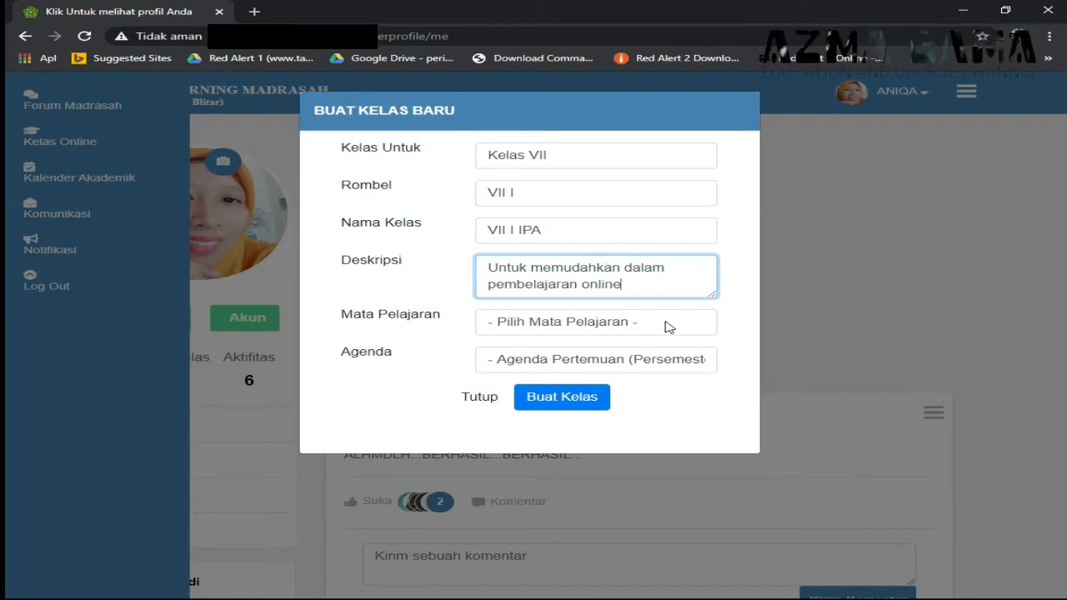
- Choose Fisika as the class's Mata Pelajaran
click(627, 330)
scroll(624, 300, down, 1)
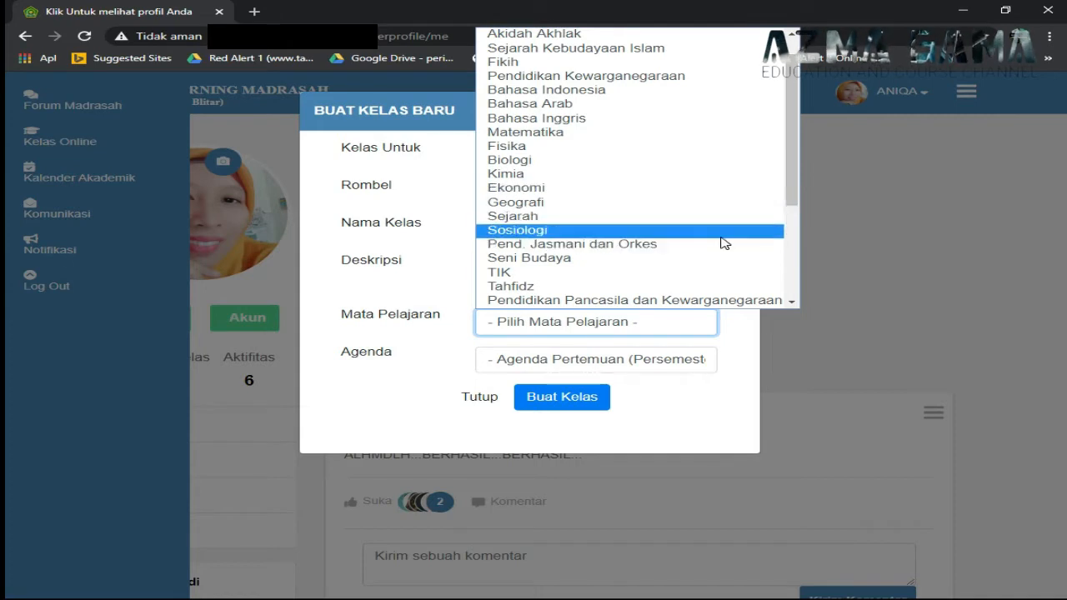
scroll(719, 241, down, 3)
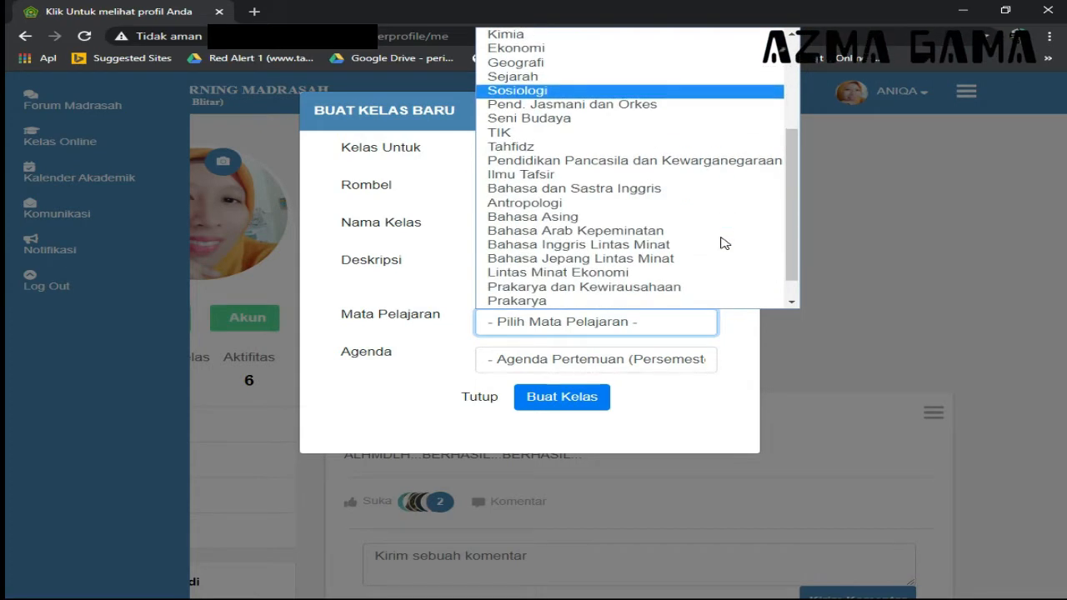
scroll(724, 242, down, 1)
scroll(724, 243, up, 5)
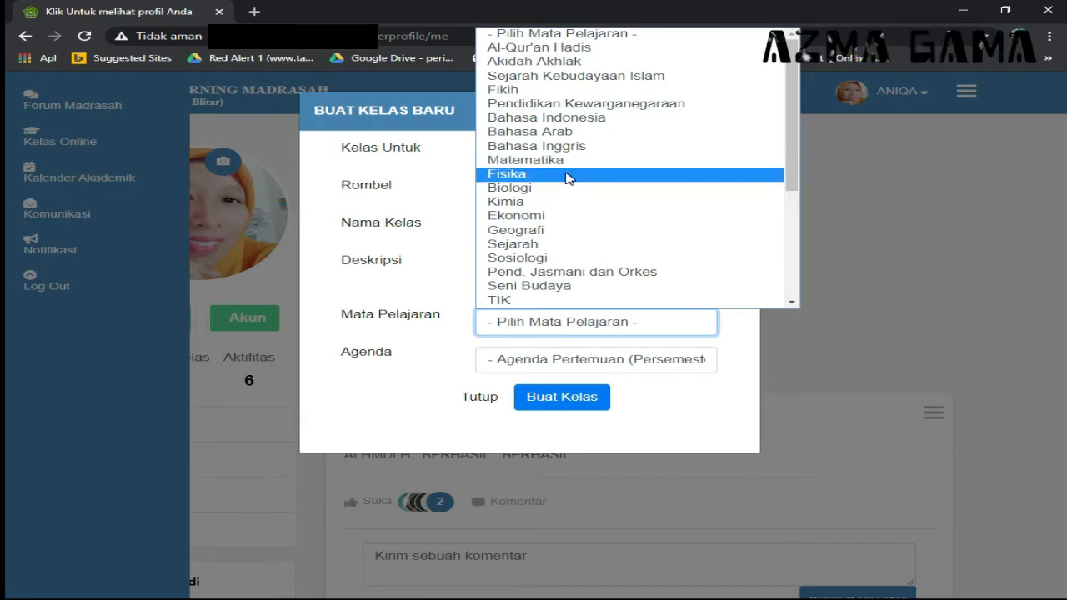
click(566, 176)
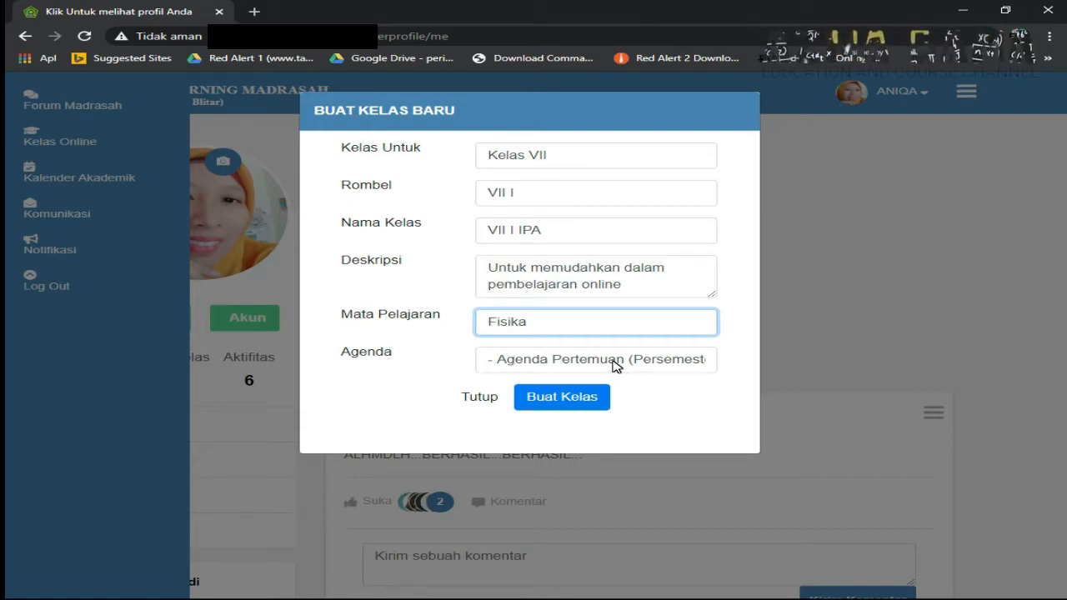
- Set the class Agenda to 20 meetings
click(613, 365)
scroll(584, 341, down, 1)
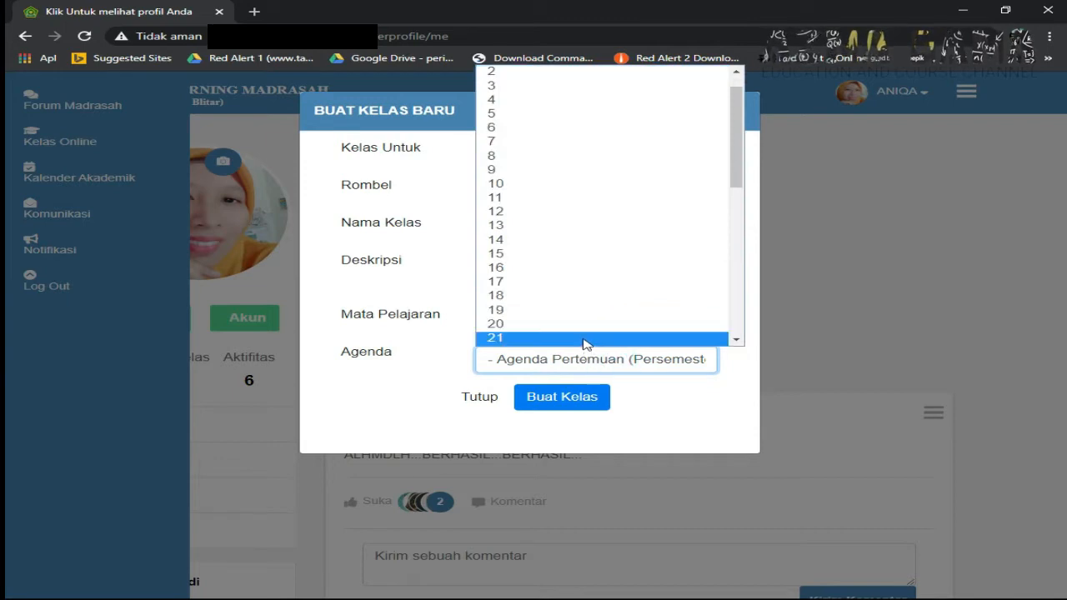
scroll(583, 342, down, 2)
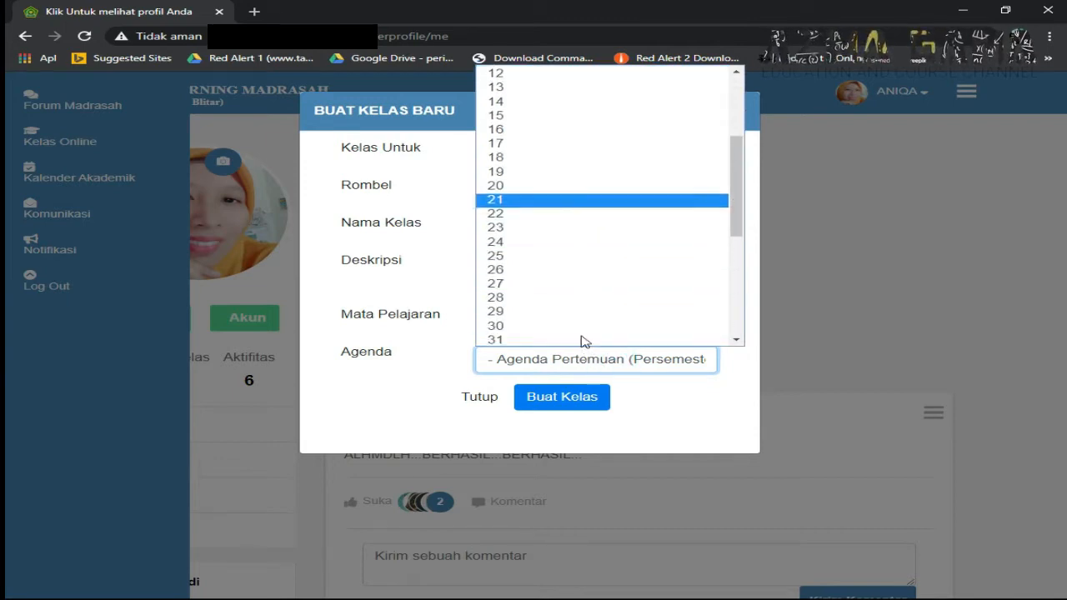
click(537, 186)
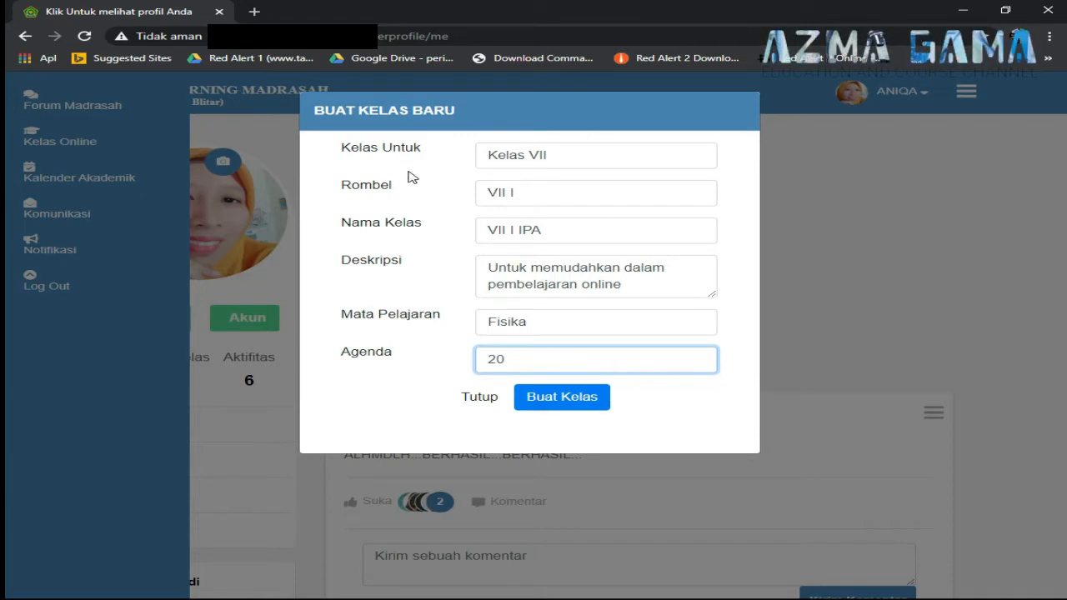
click(577, 398)
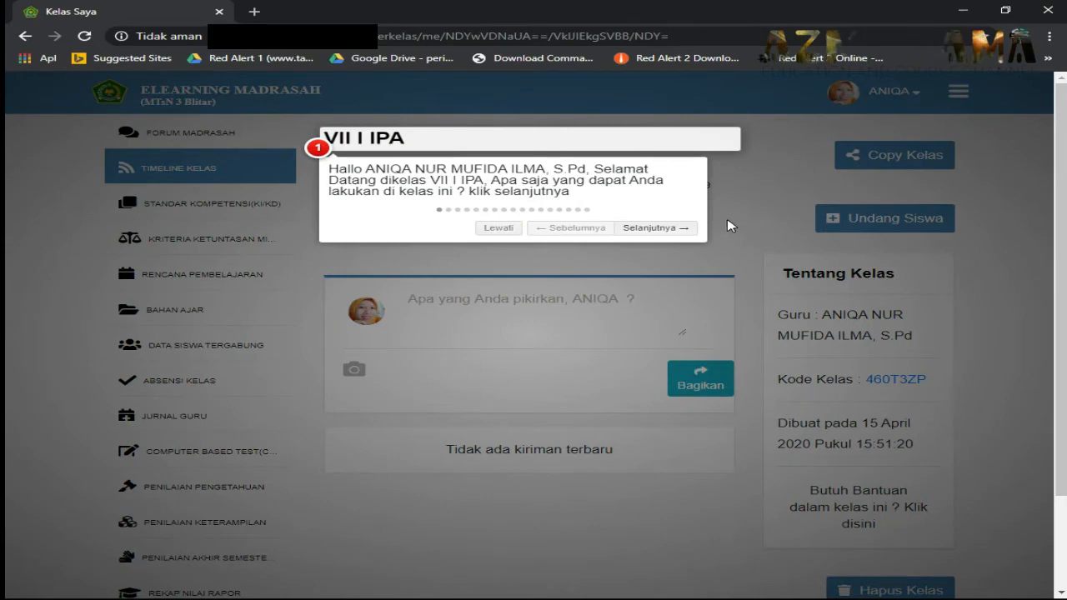
click(727, 225)
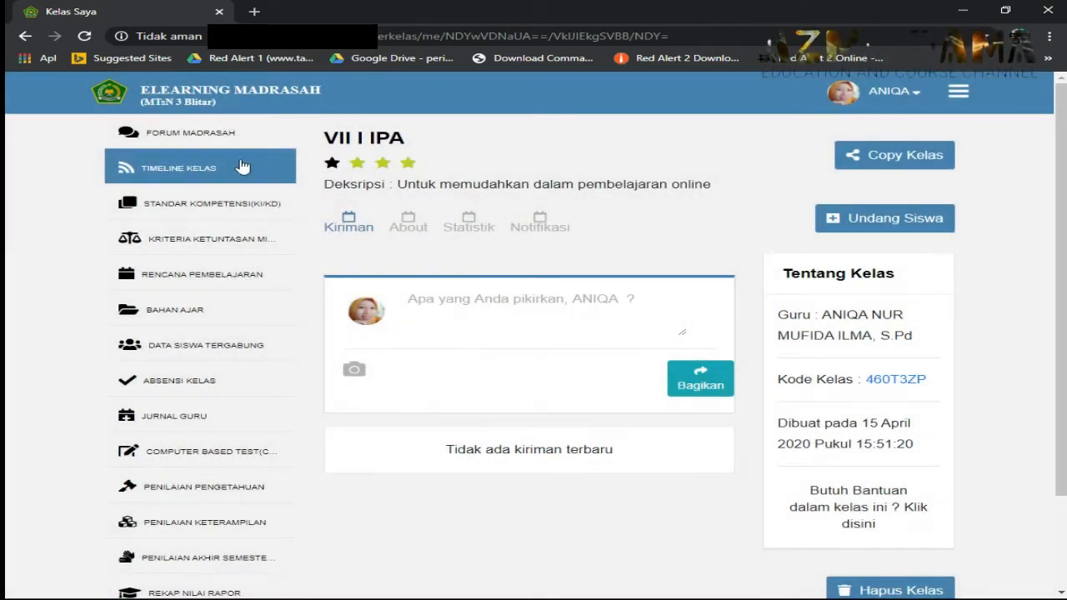
scroll(739, 525, down, 2)
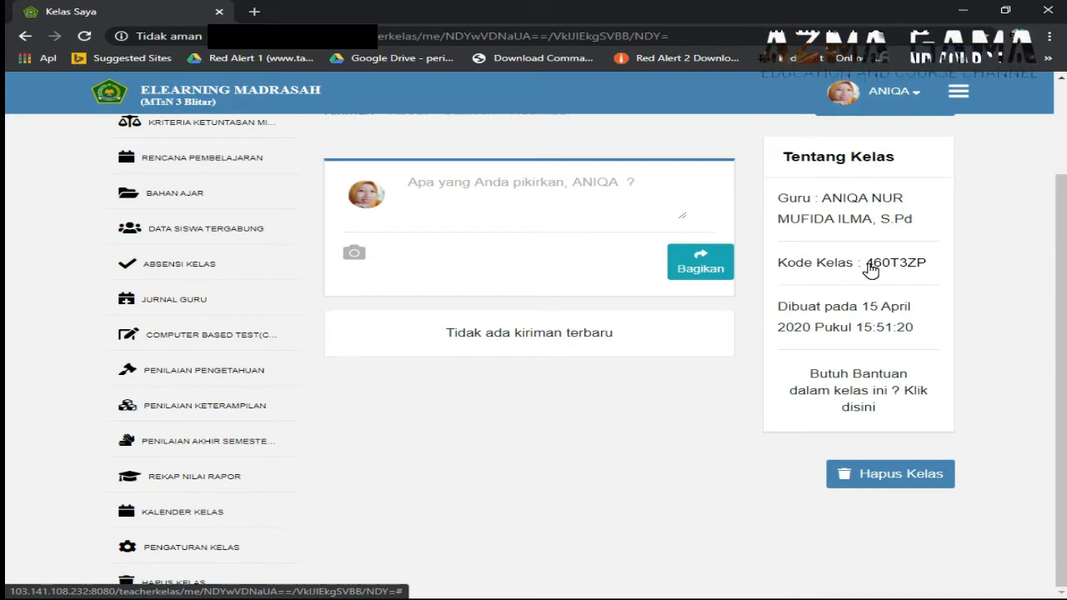
double_click(872, 270)
click(872, 273)
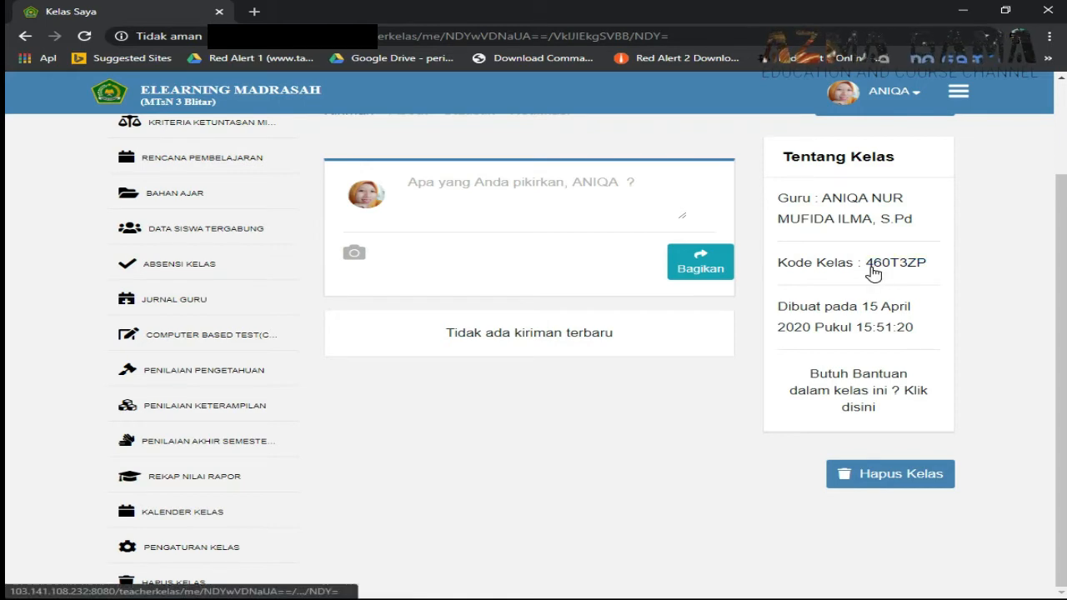
drag(872, 270, 916, 276)
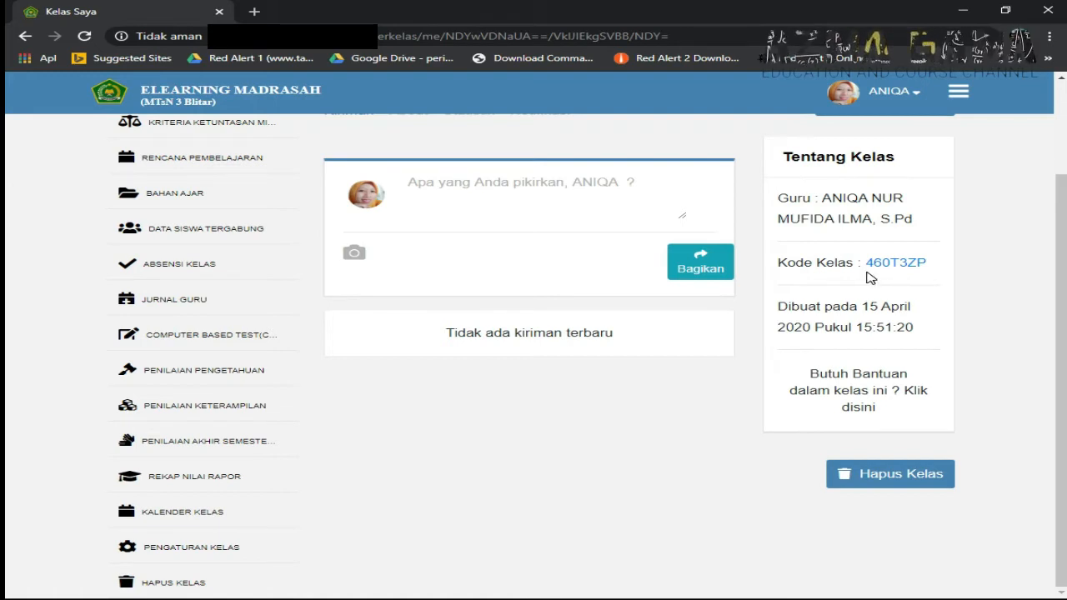
scroll(877, 279, up, 1)
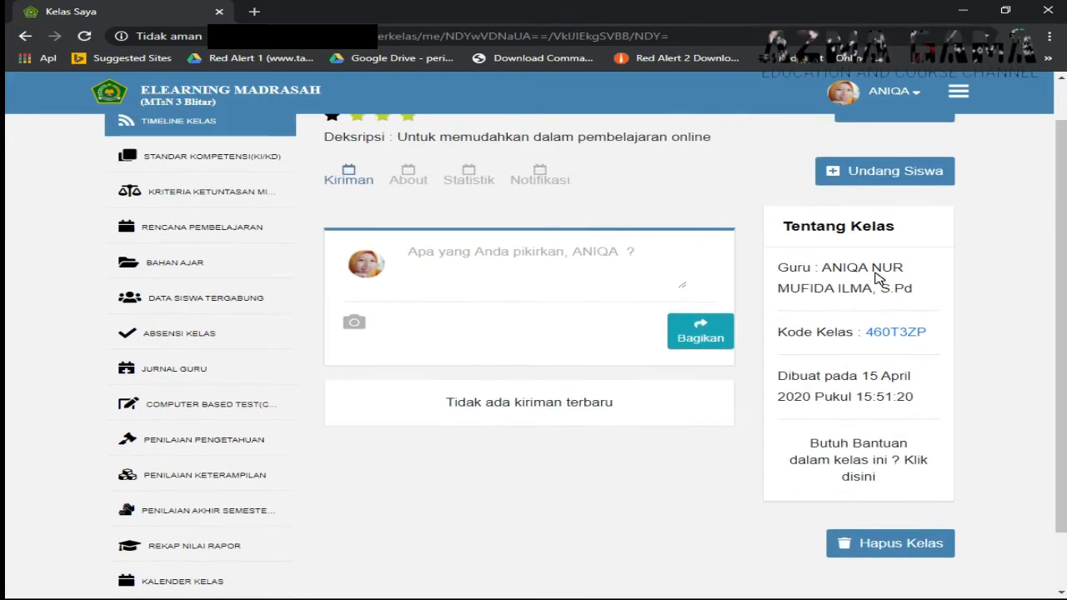
scroll(876, 273, up, 1)
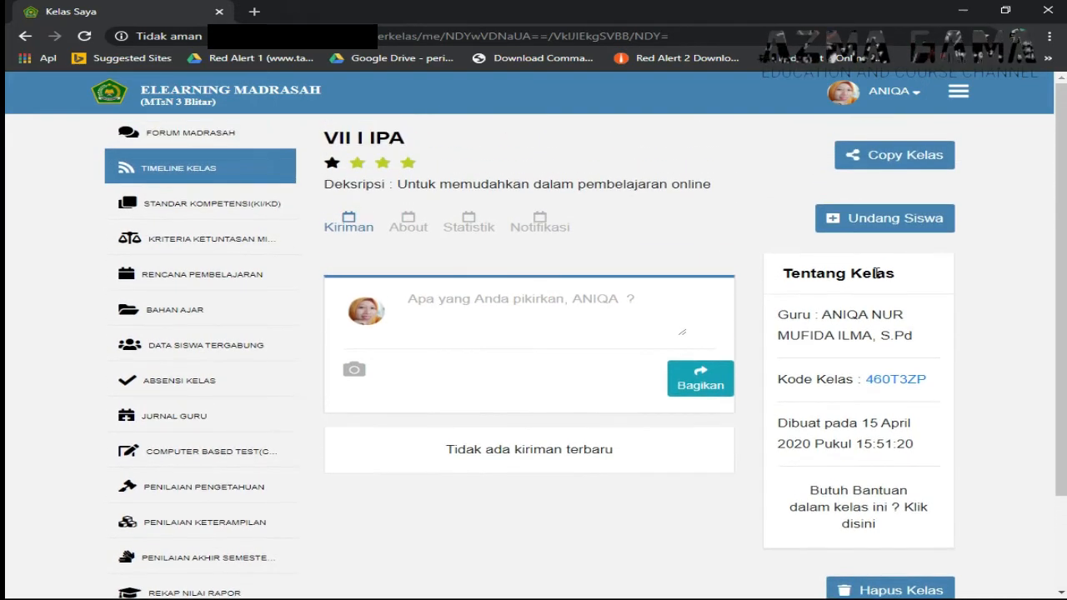
scroll(876, 273, down, 1)
scroll(881, 280, down, 1)
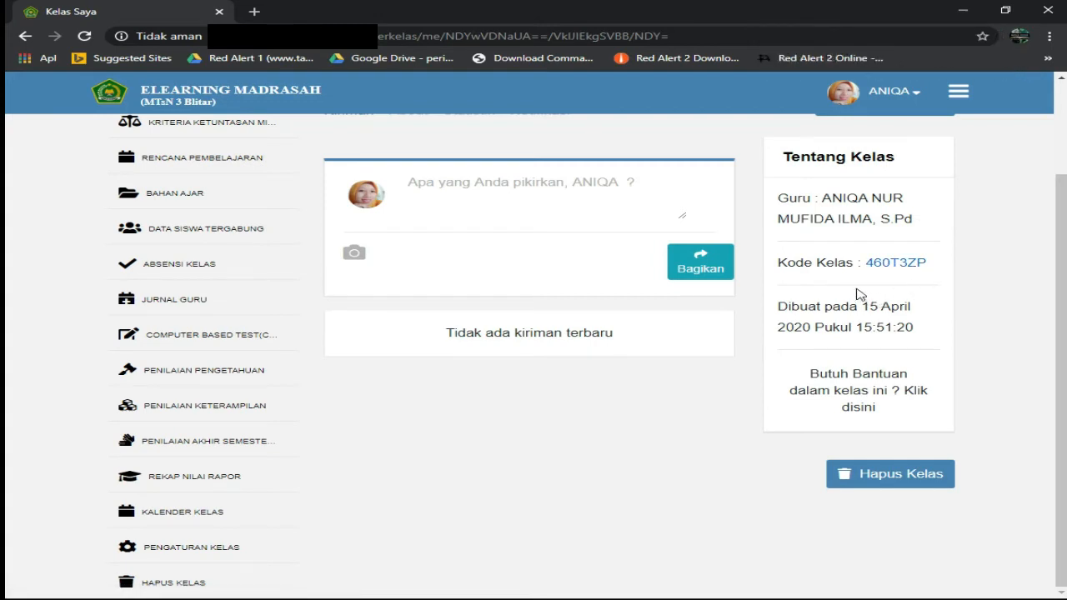
- Scroll through the VII I IPA class page, then go to Forum Madrasah
scroll(859, 293, up, 1)
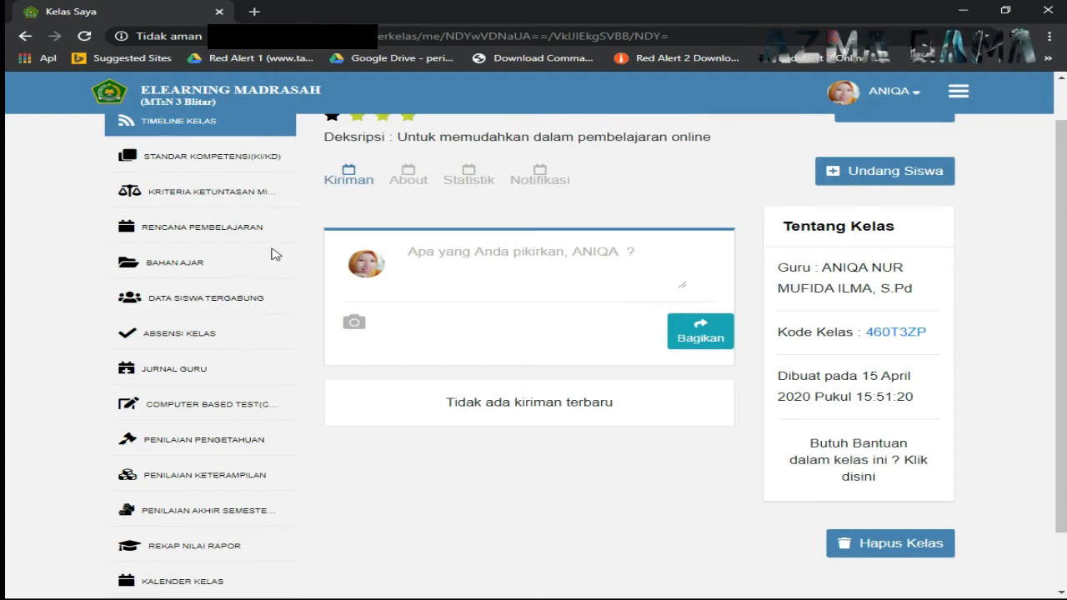
scroll(209, 241, up, 1)
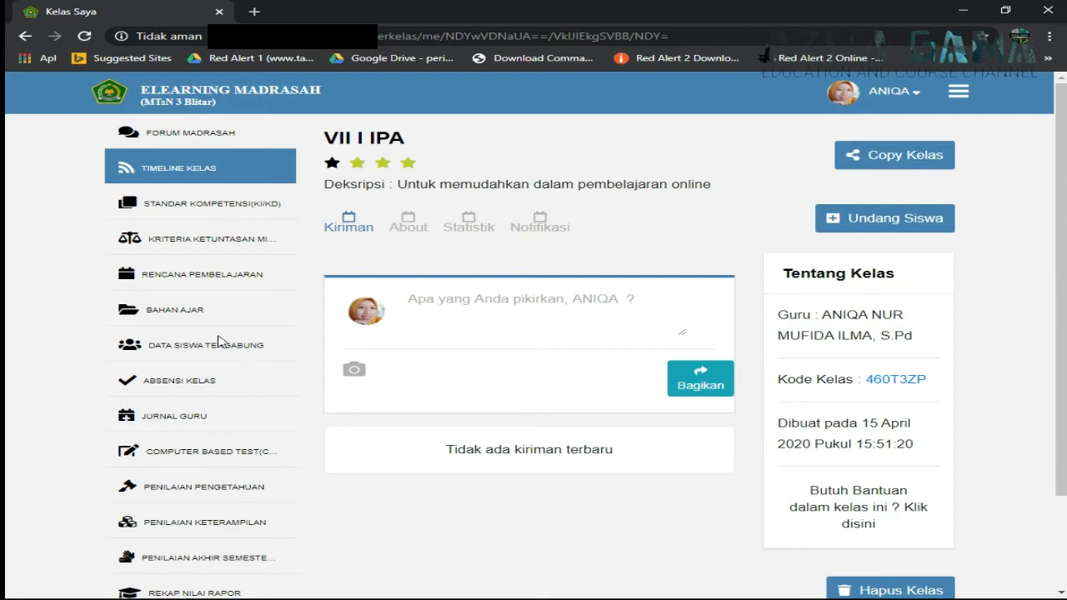
scroll(208, 340, down, 1)
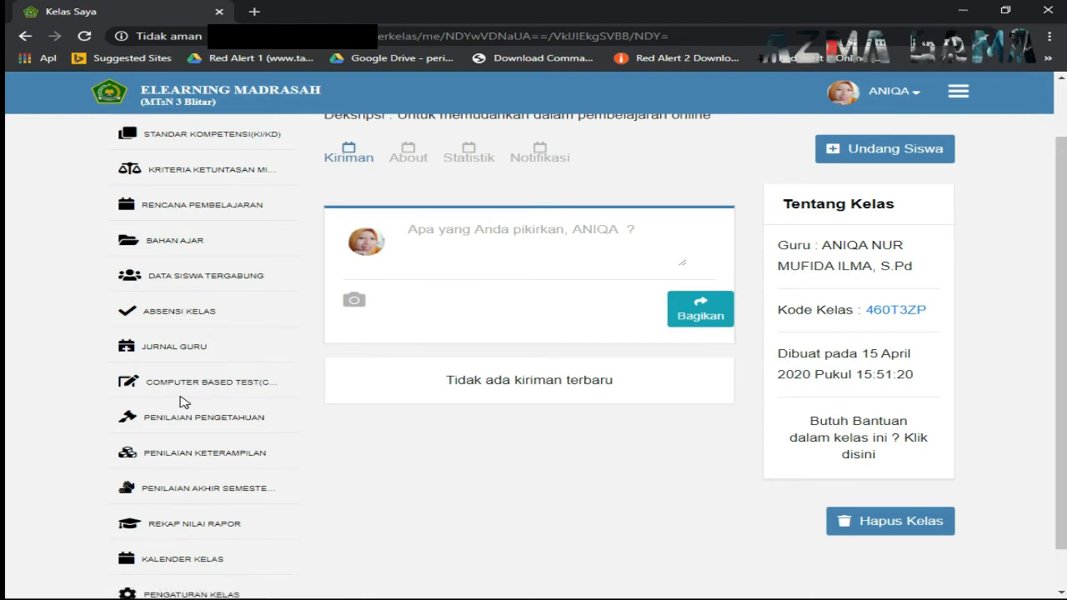
scroll(184, 402, down, 1)
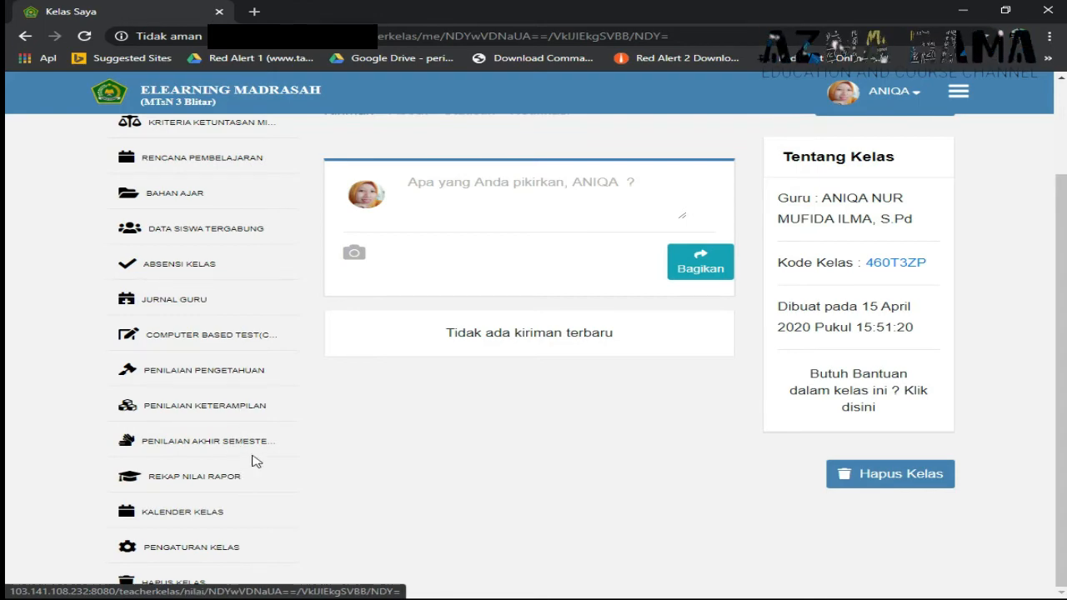
scroll(256, 461, up, 2)
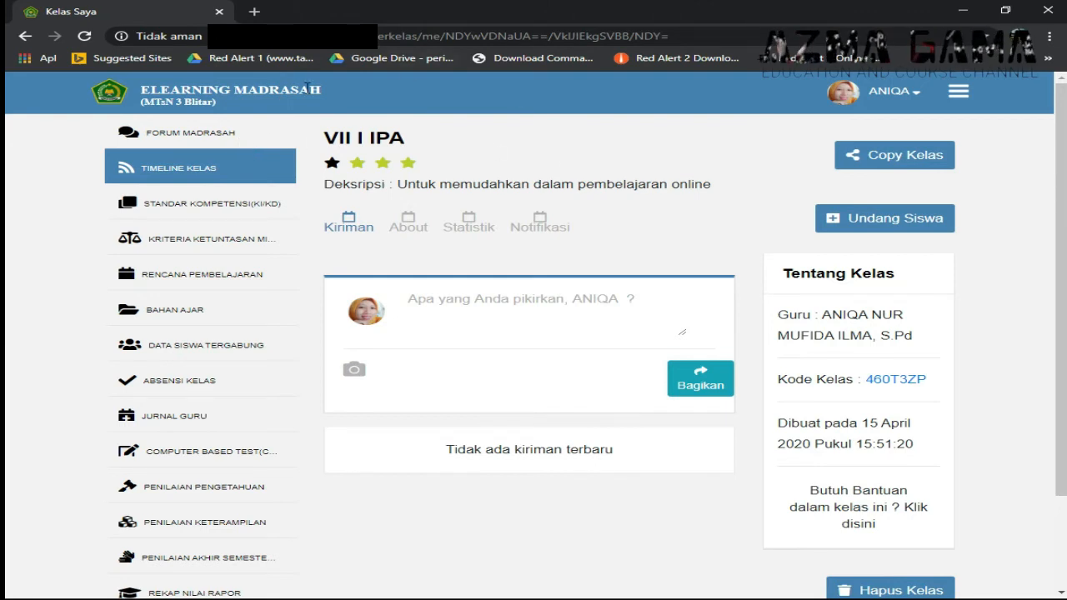
click(202, 140)
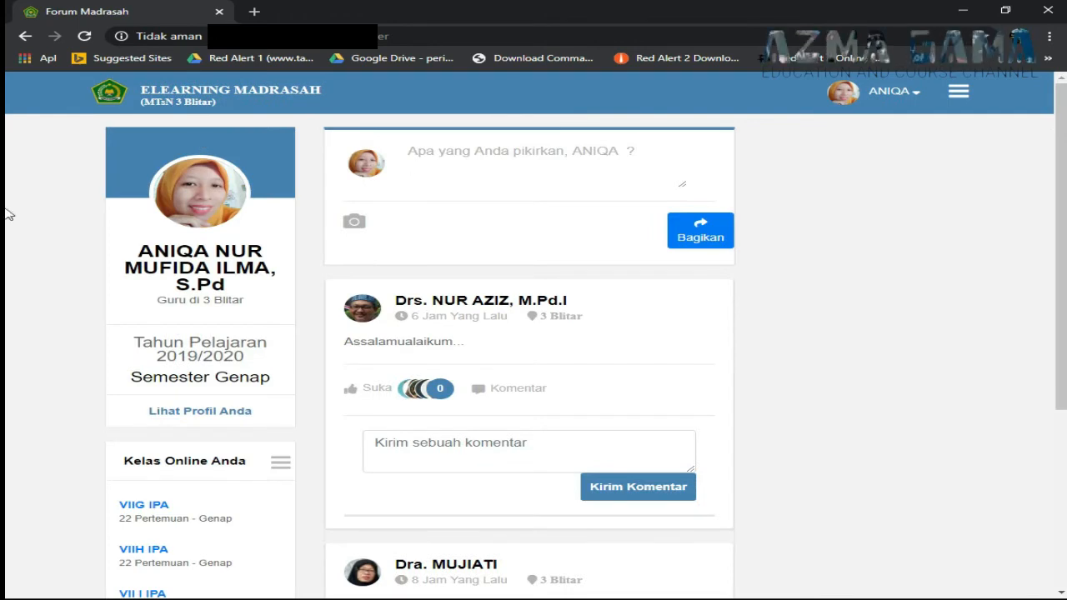
- Open the Buat Kelas Baru form again from Kelas Online, then close it unsaved
click(957, 96)
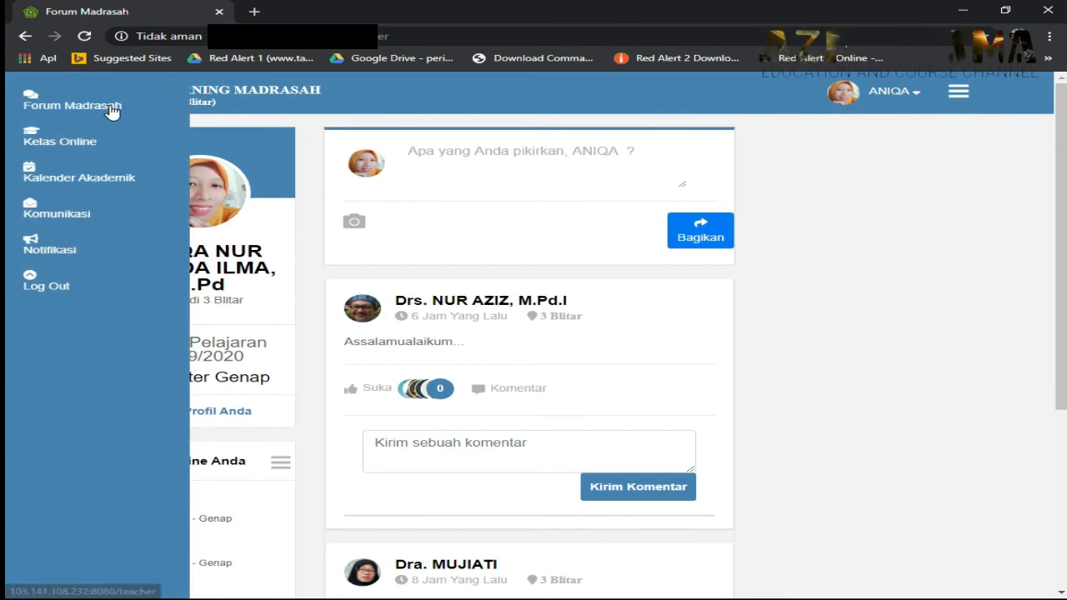
click(79, 140)
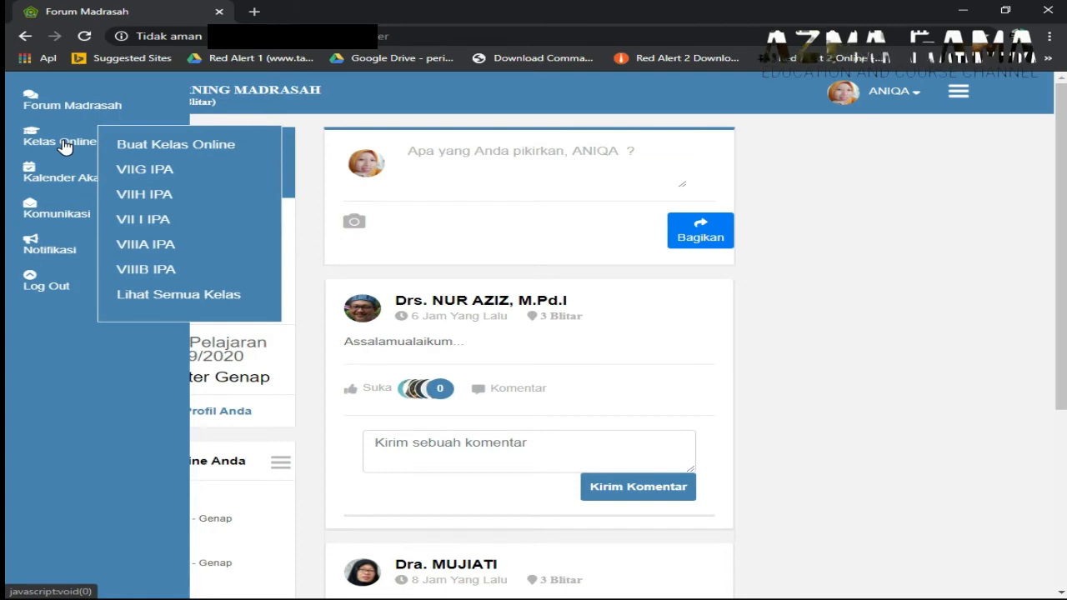
click(136, 153)
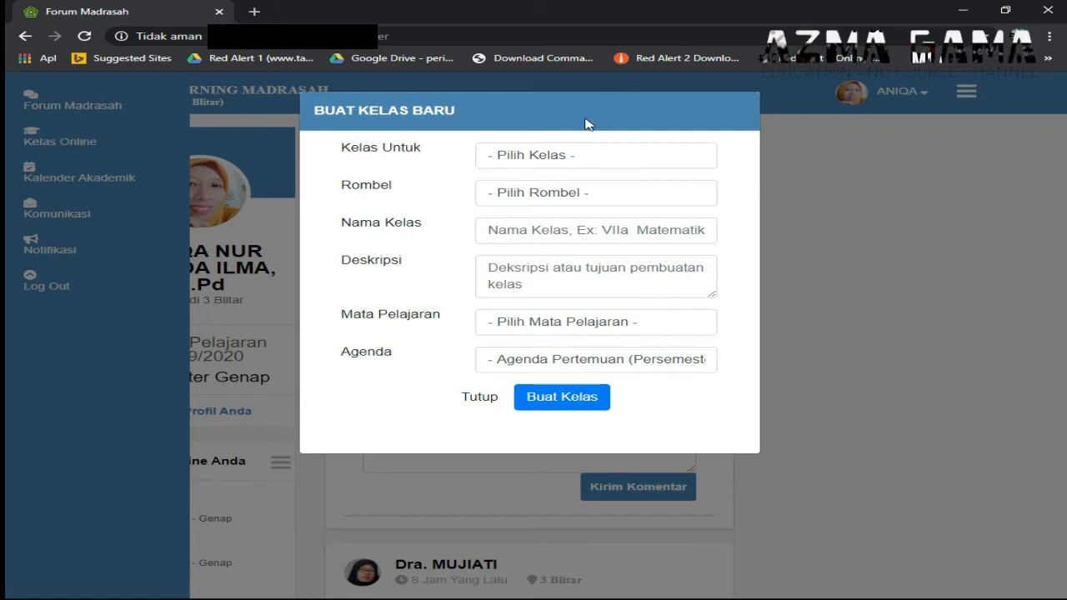
click(481, 400)
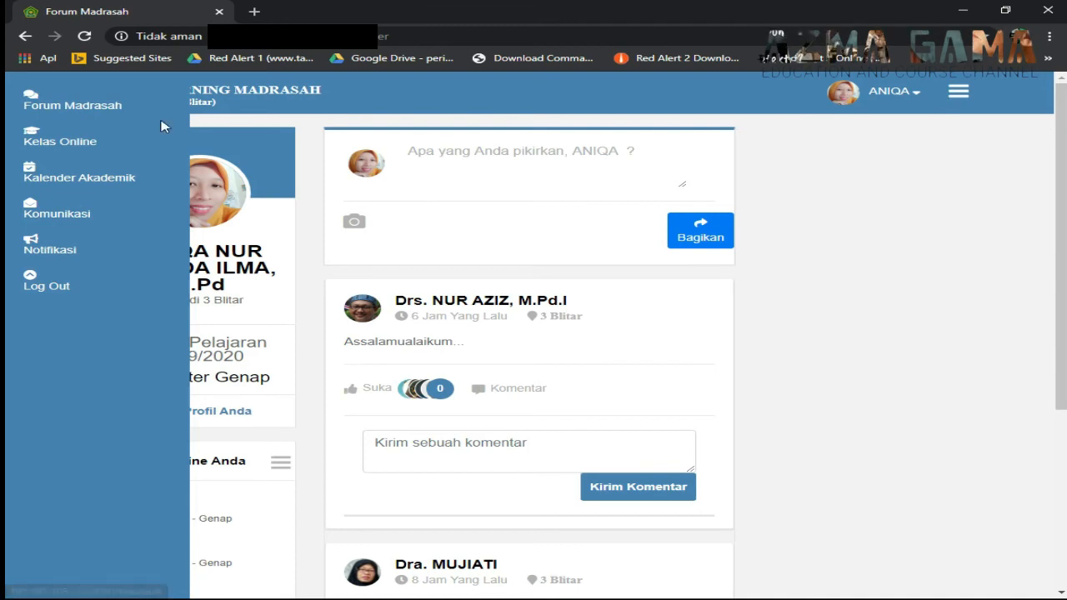
click(71, 148)
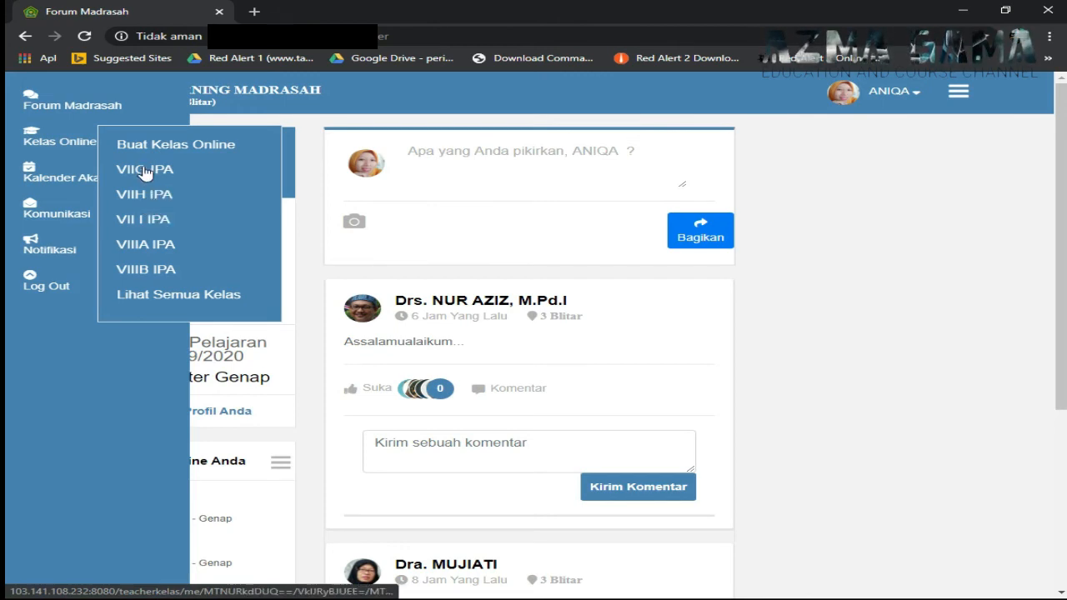
click(134, 202)
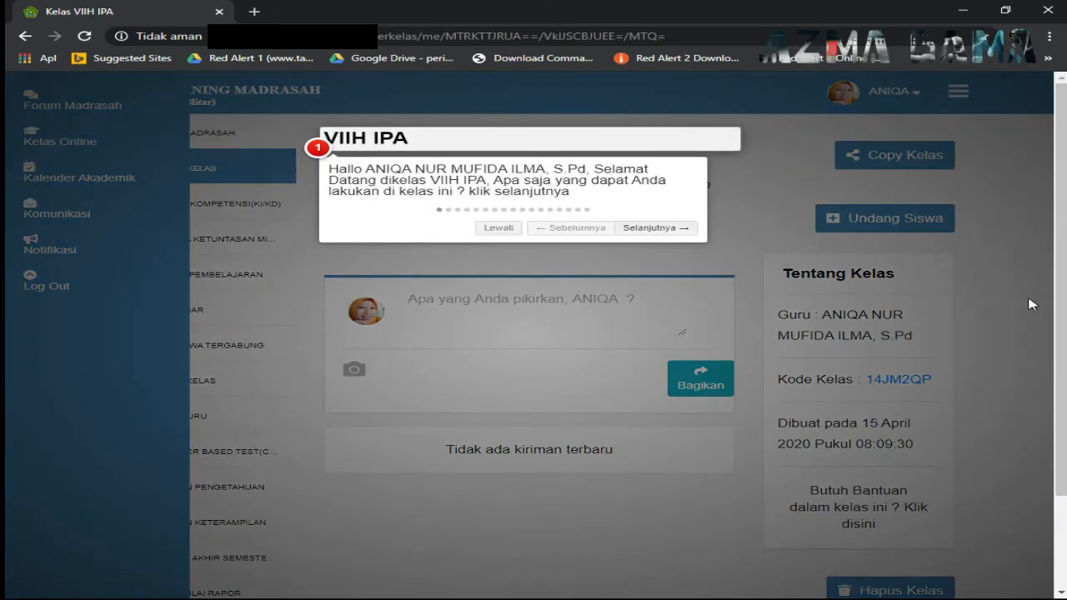
click(762, 180)
scroll(829, 292, down, 2)
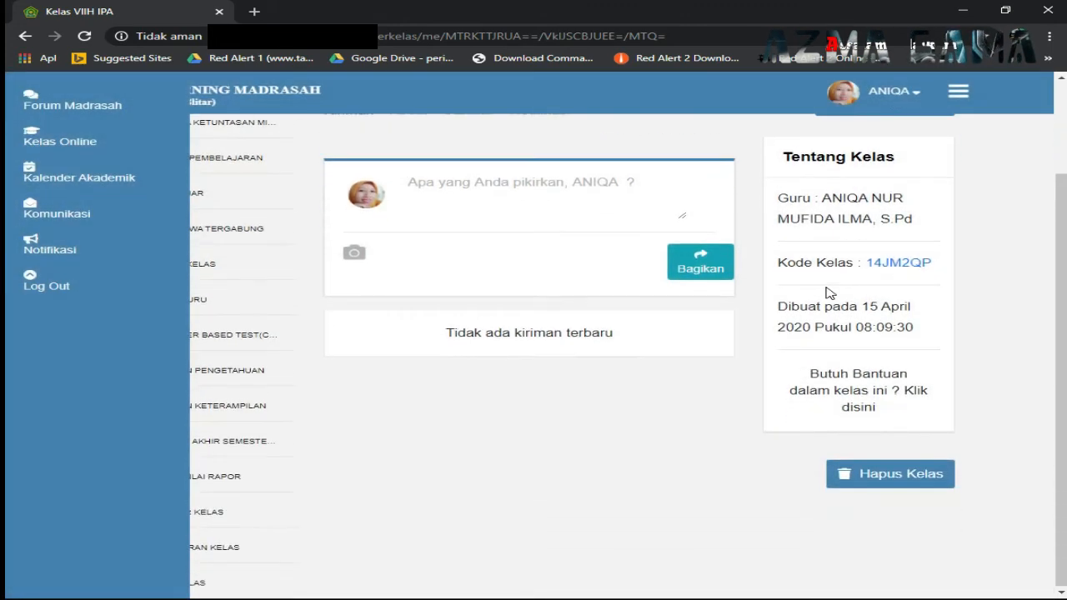
scroll(829, 292, up, 2)
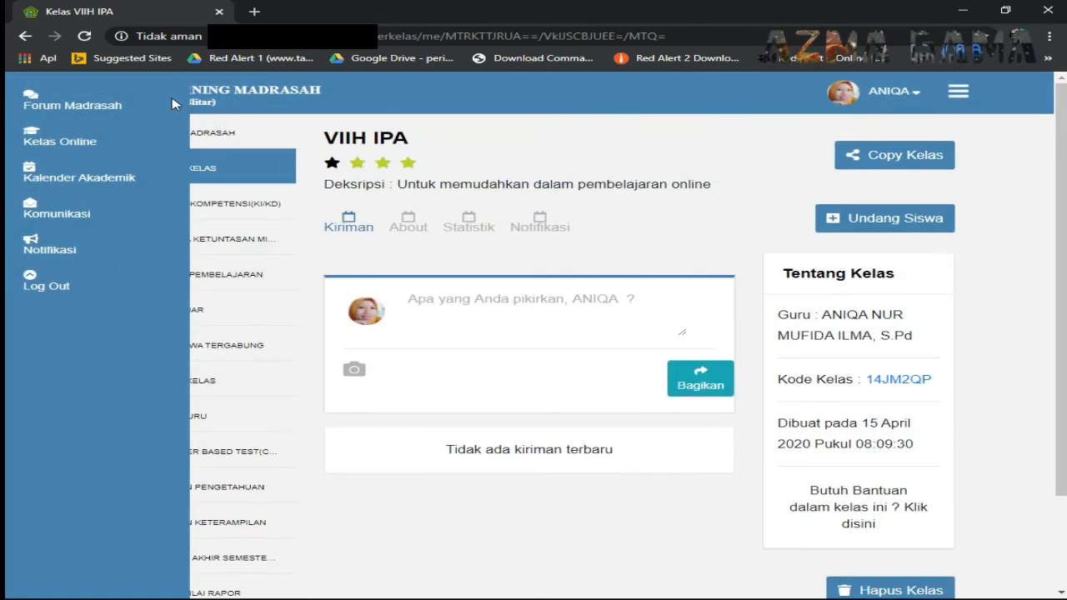
mouse_move(112, 148)
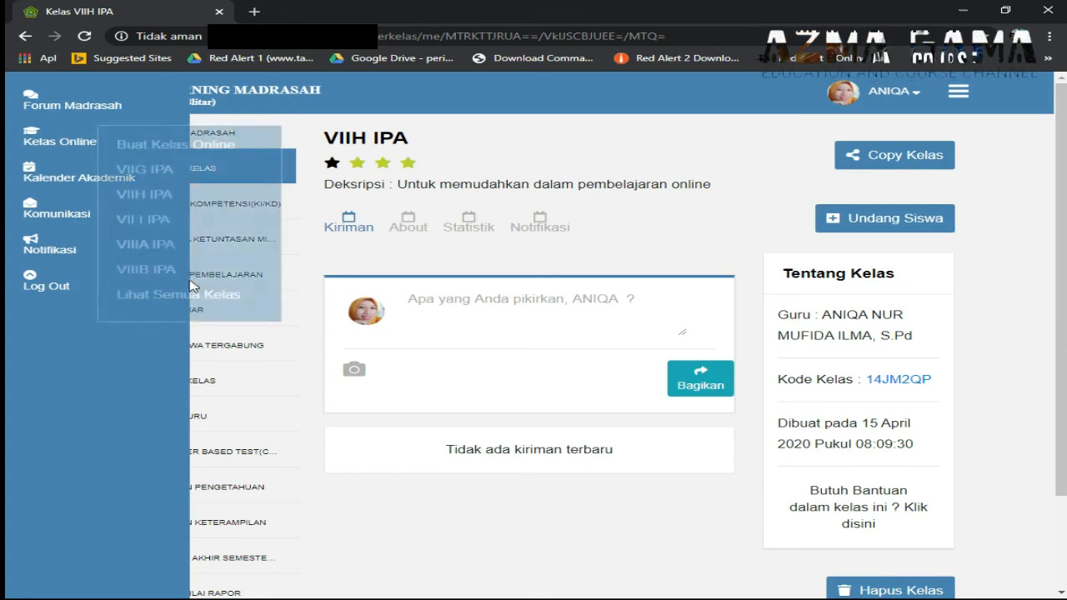
click(960, 97)
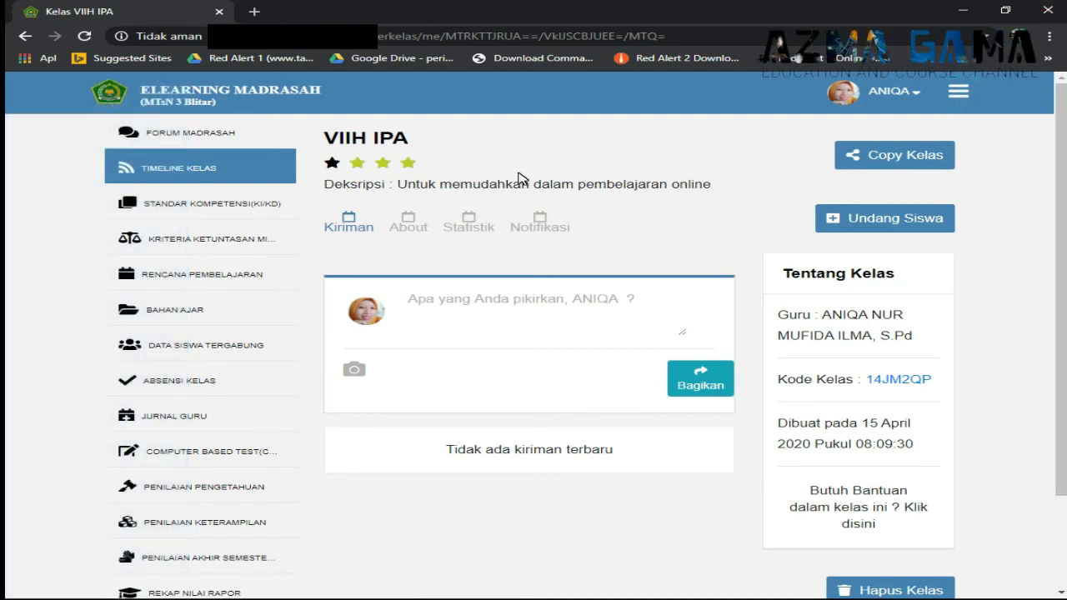
- Return to the Forum Madrasah page, reopen the side menu, and close the Chrome window
click(208, 135)
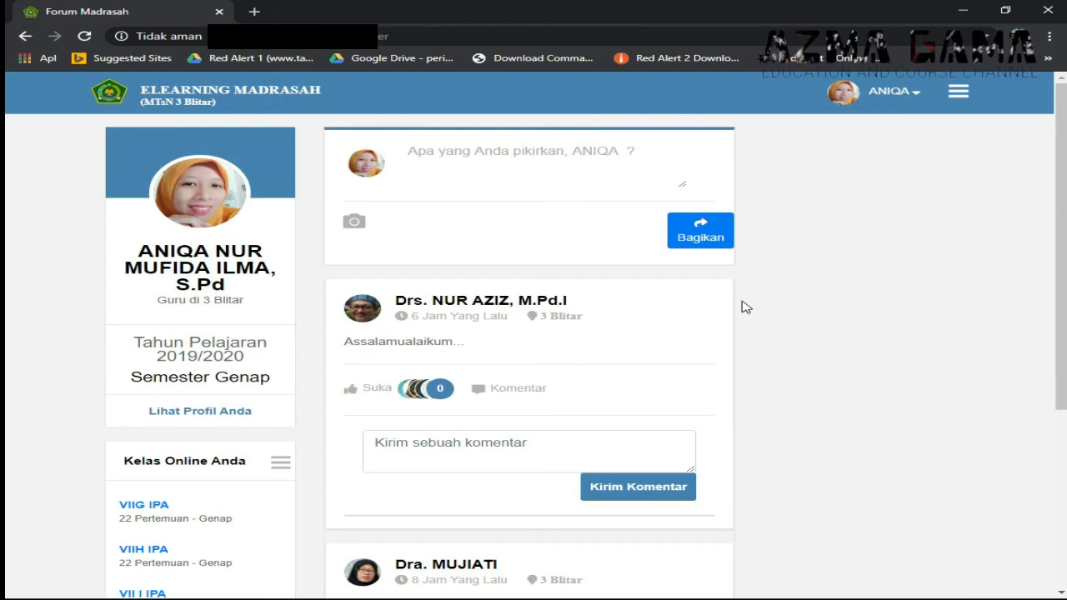
scroll(743, 308, down, 1)
scroll(740, 307, up, 1)
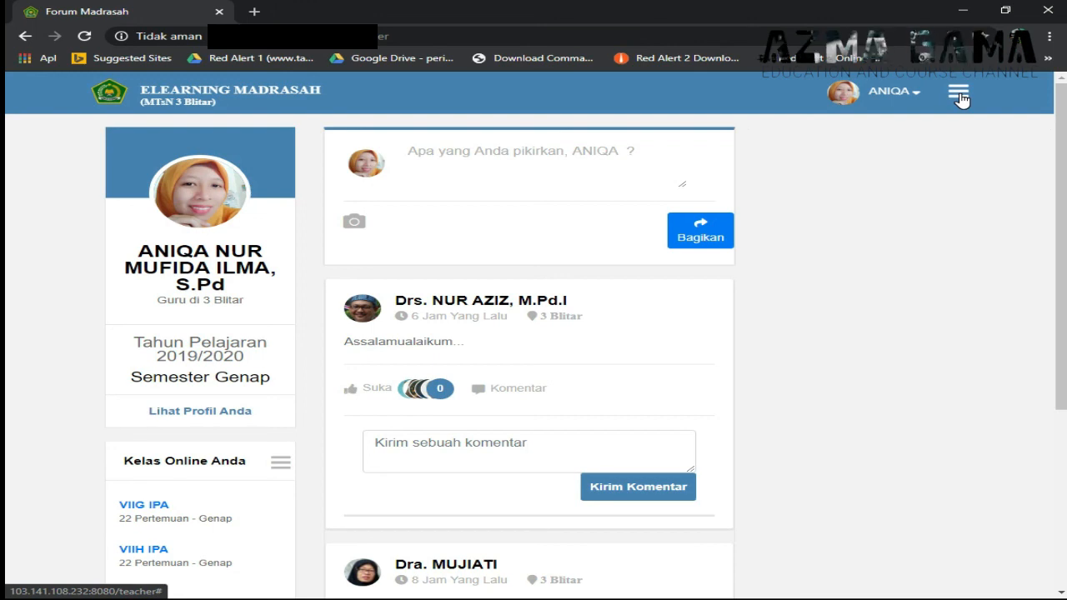
click(958, 95)
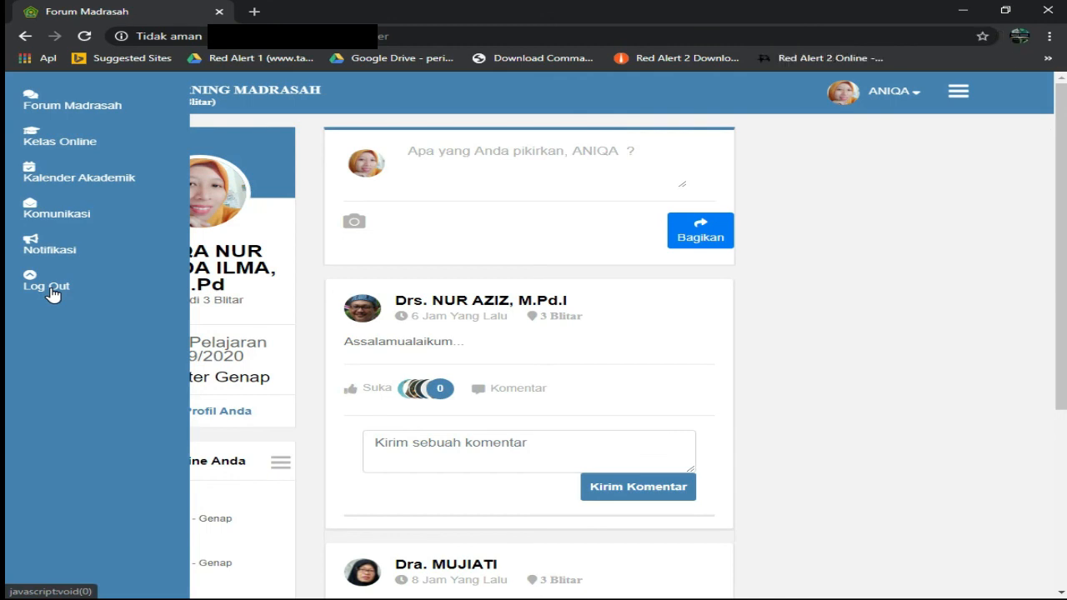
click(1054, 8)
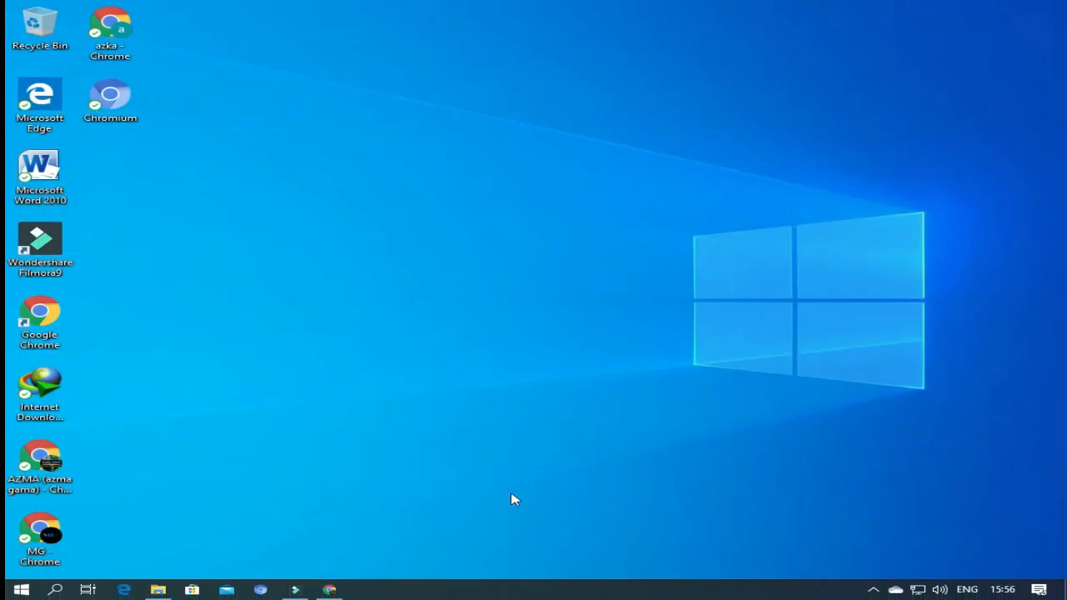